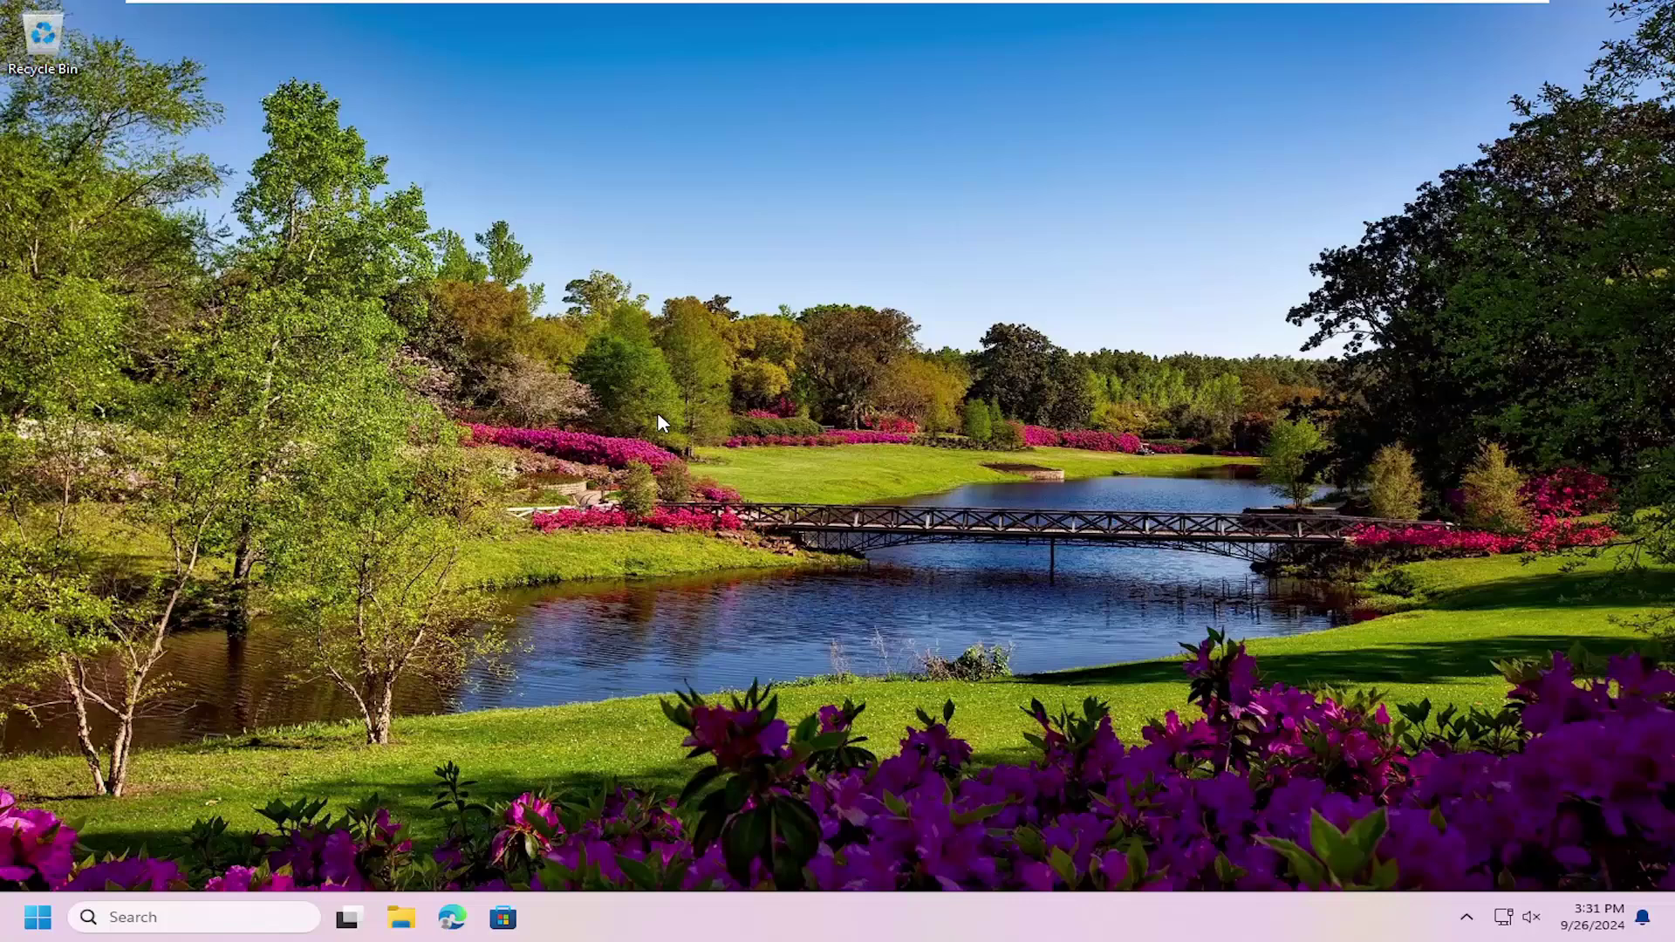
Search for 'device manager' and open Device Manager fully in view.
right_click(37, 917)
left_click(35, 927)
type("device manager")
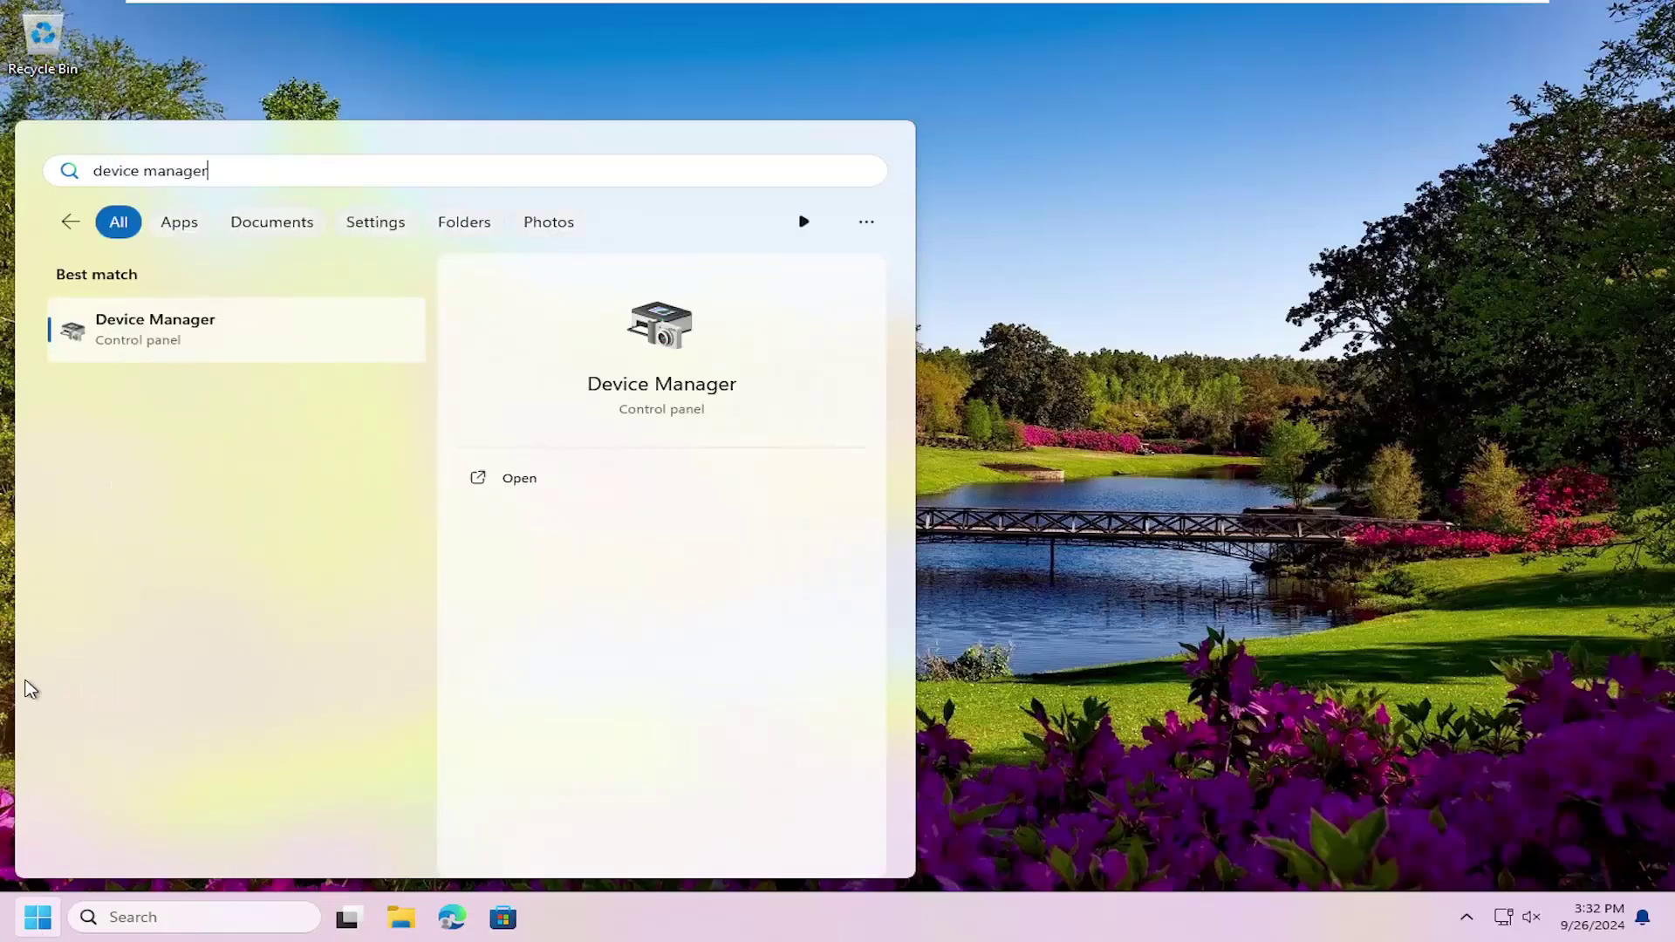
left_click(184, 327)
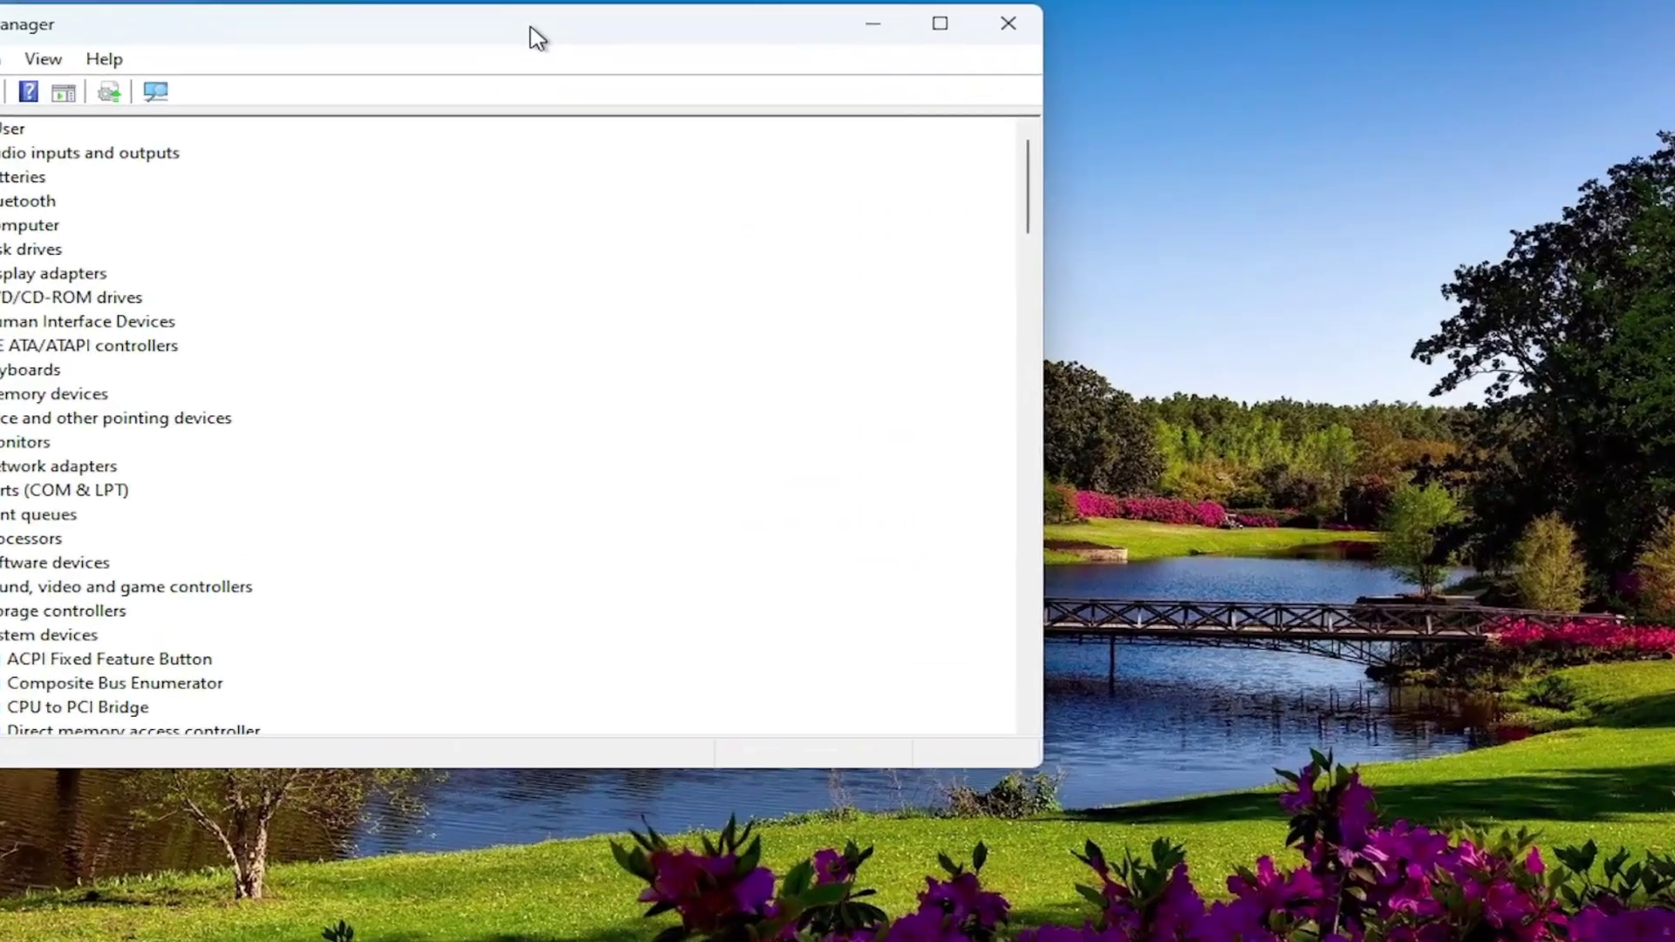
left_click_drag(537, 38, 900, 104)
Expand Sound, video and game controllers and select the High Definition Audio Device.
double_click(352, 704)
left_click(519, 656)
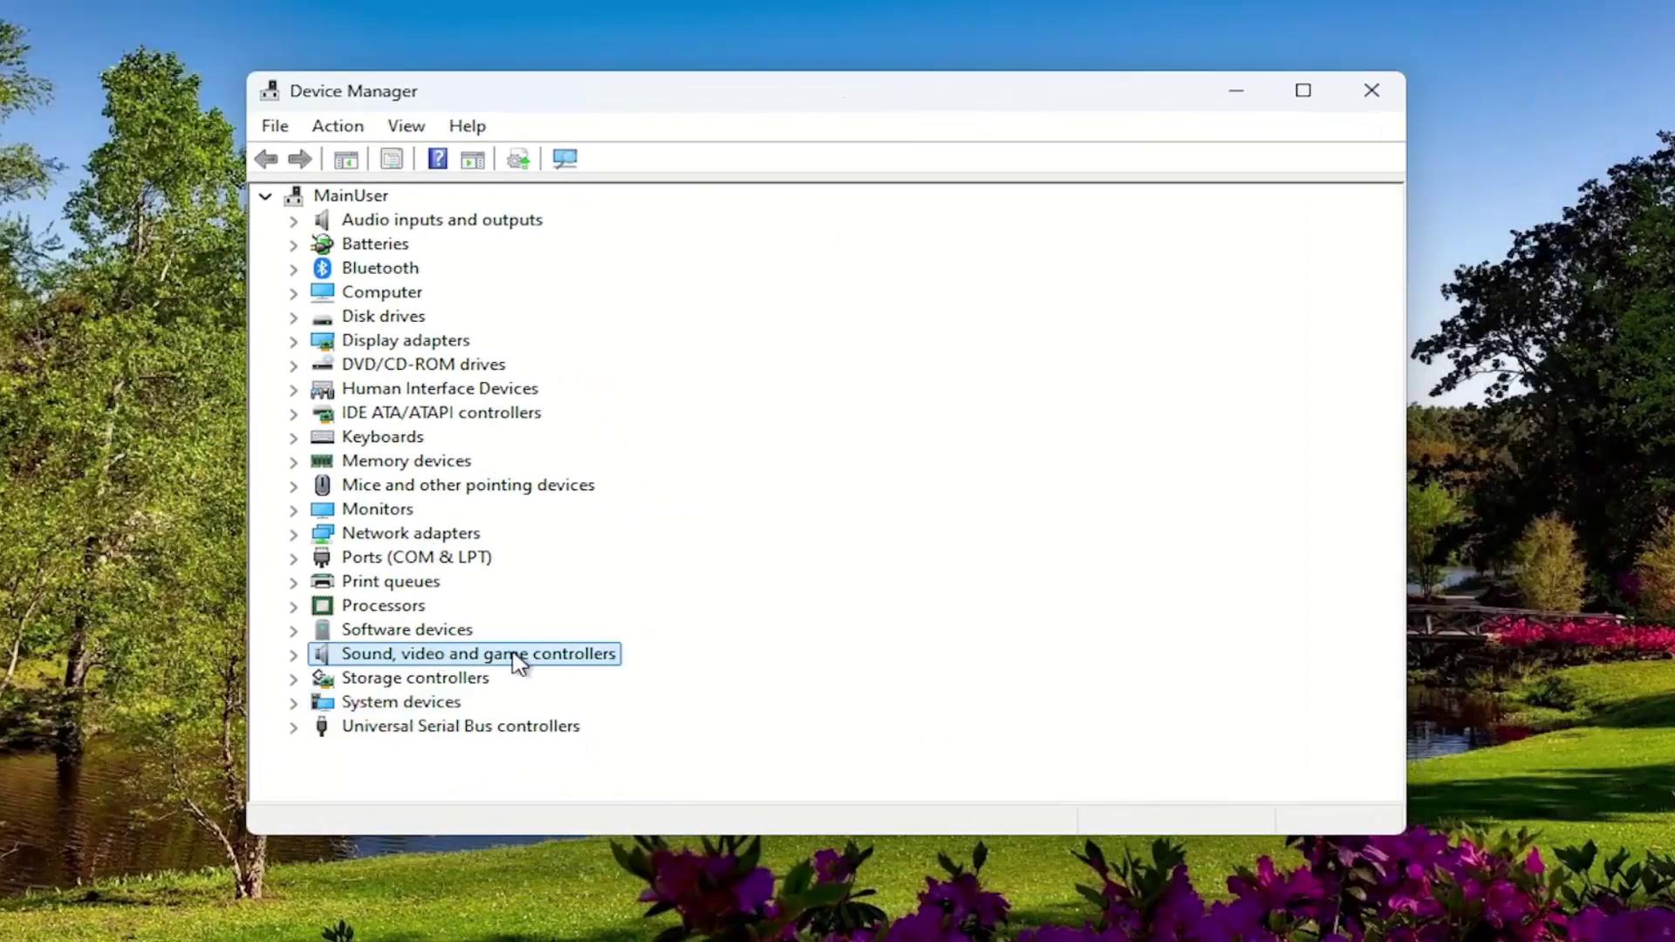
double_click(545, 662)
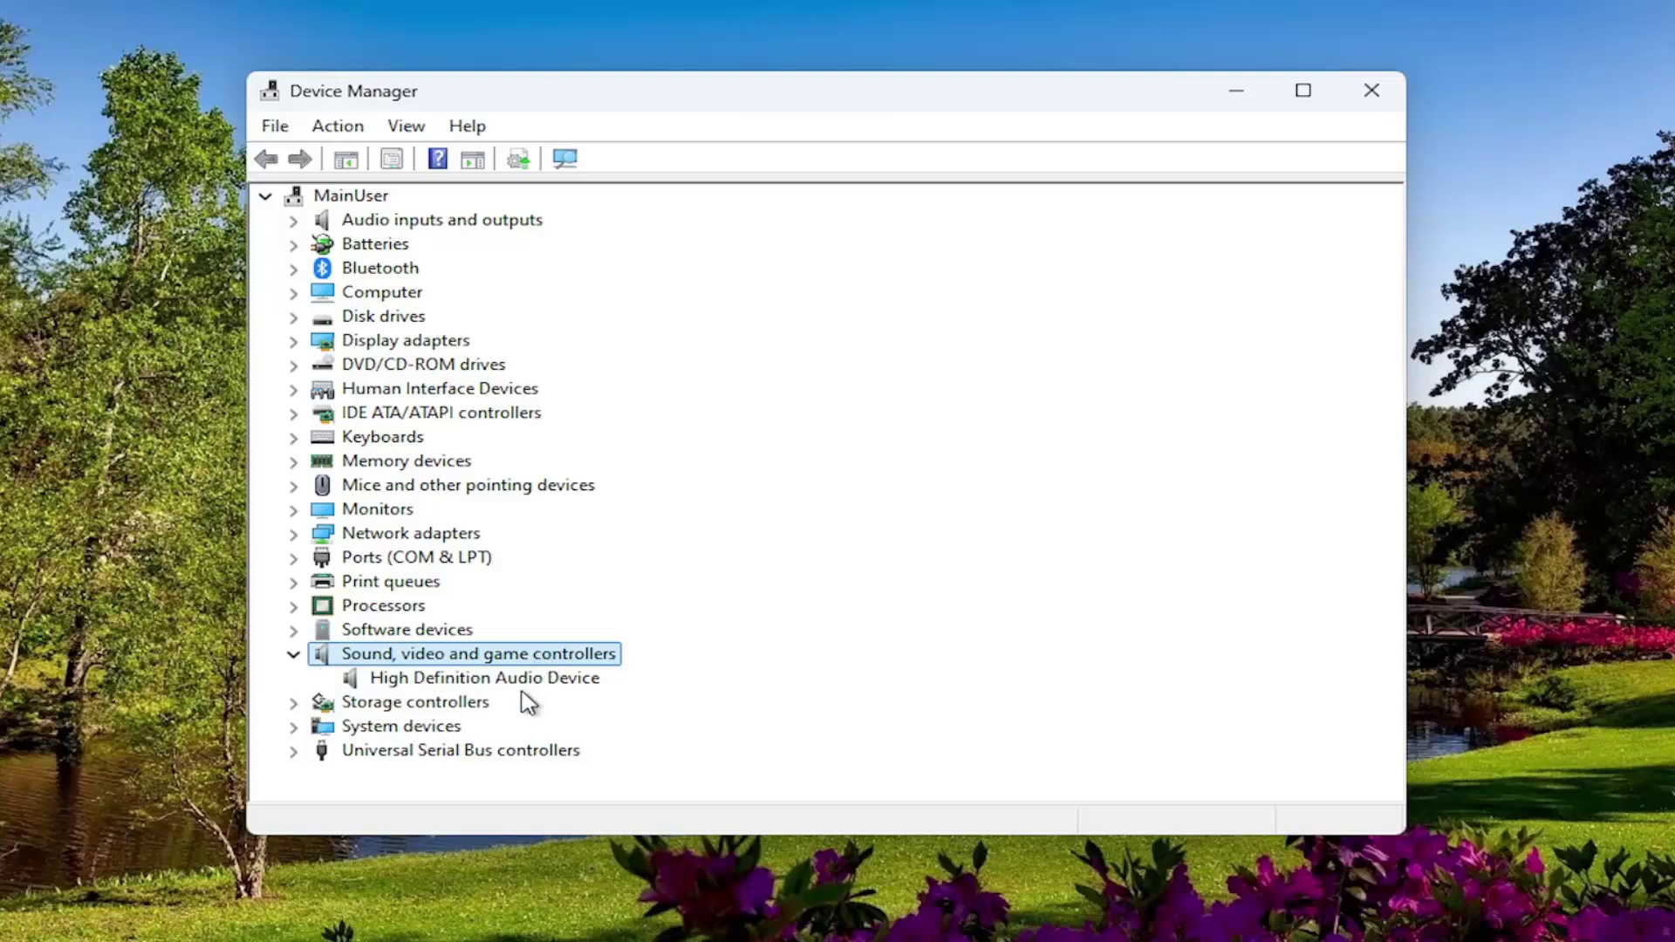
left_click(475, 685)
right_click(487, 684)
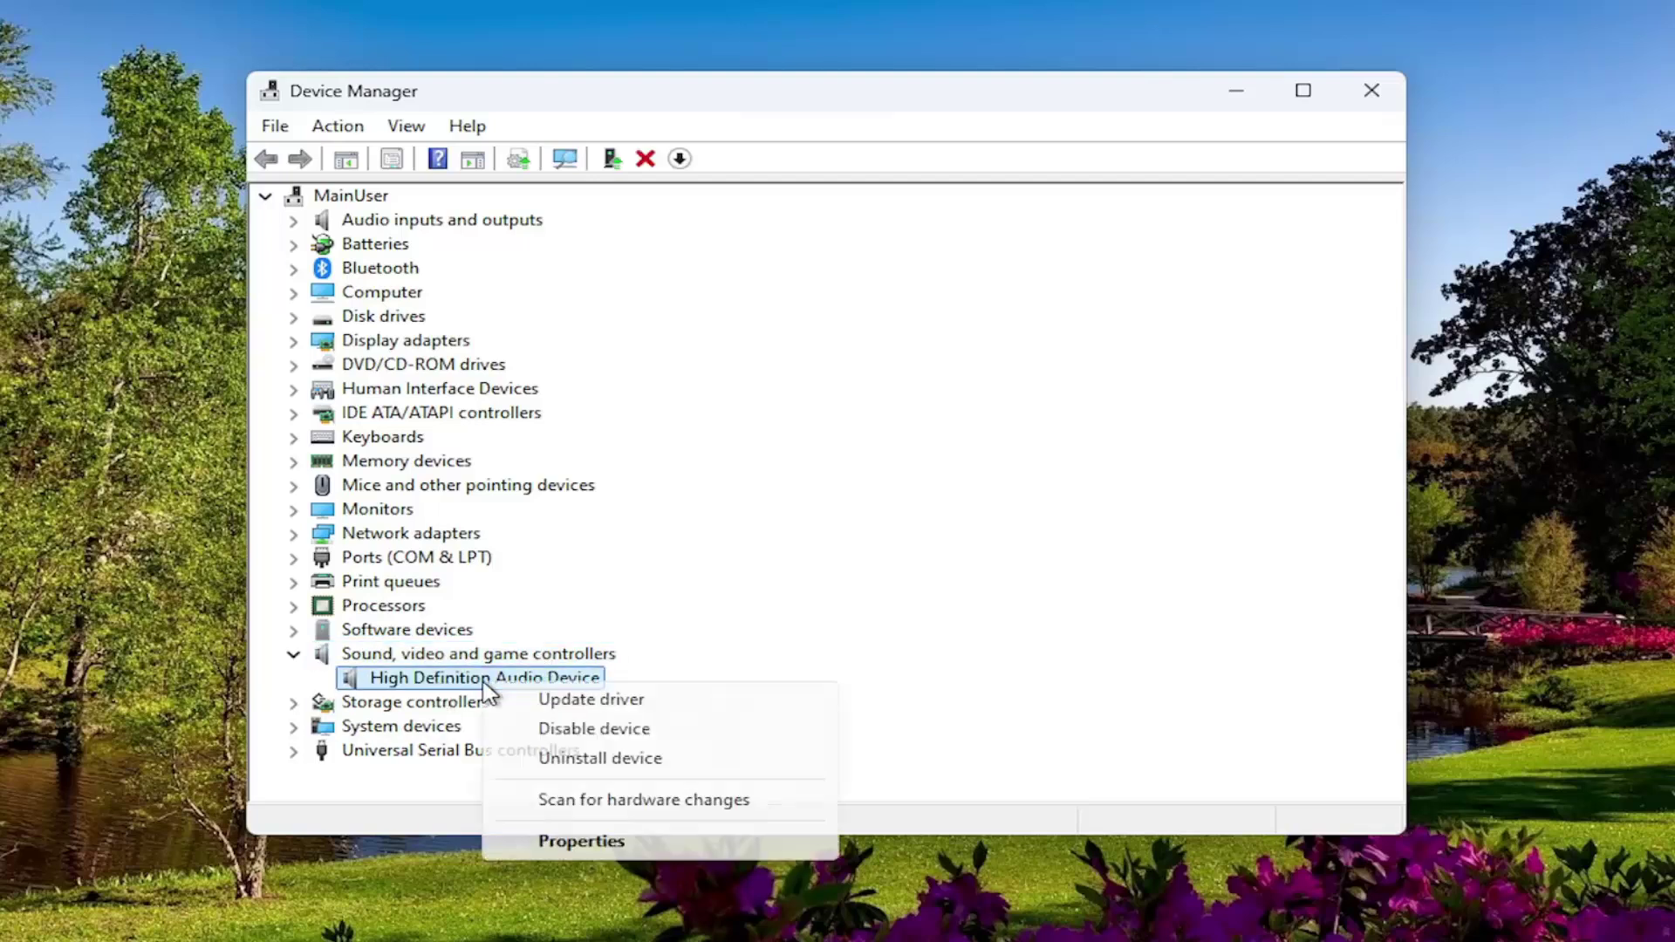
Reinstall the High Definition Audio Device driver from the compatible drivers on this computer.
left_click(621, 700)
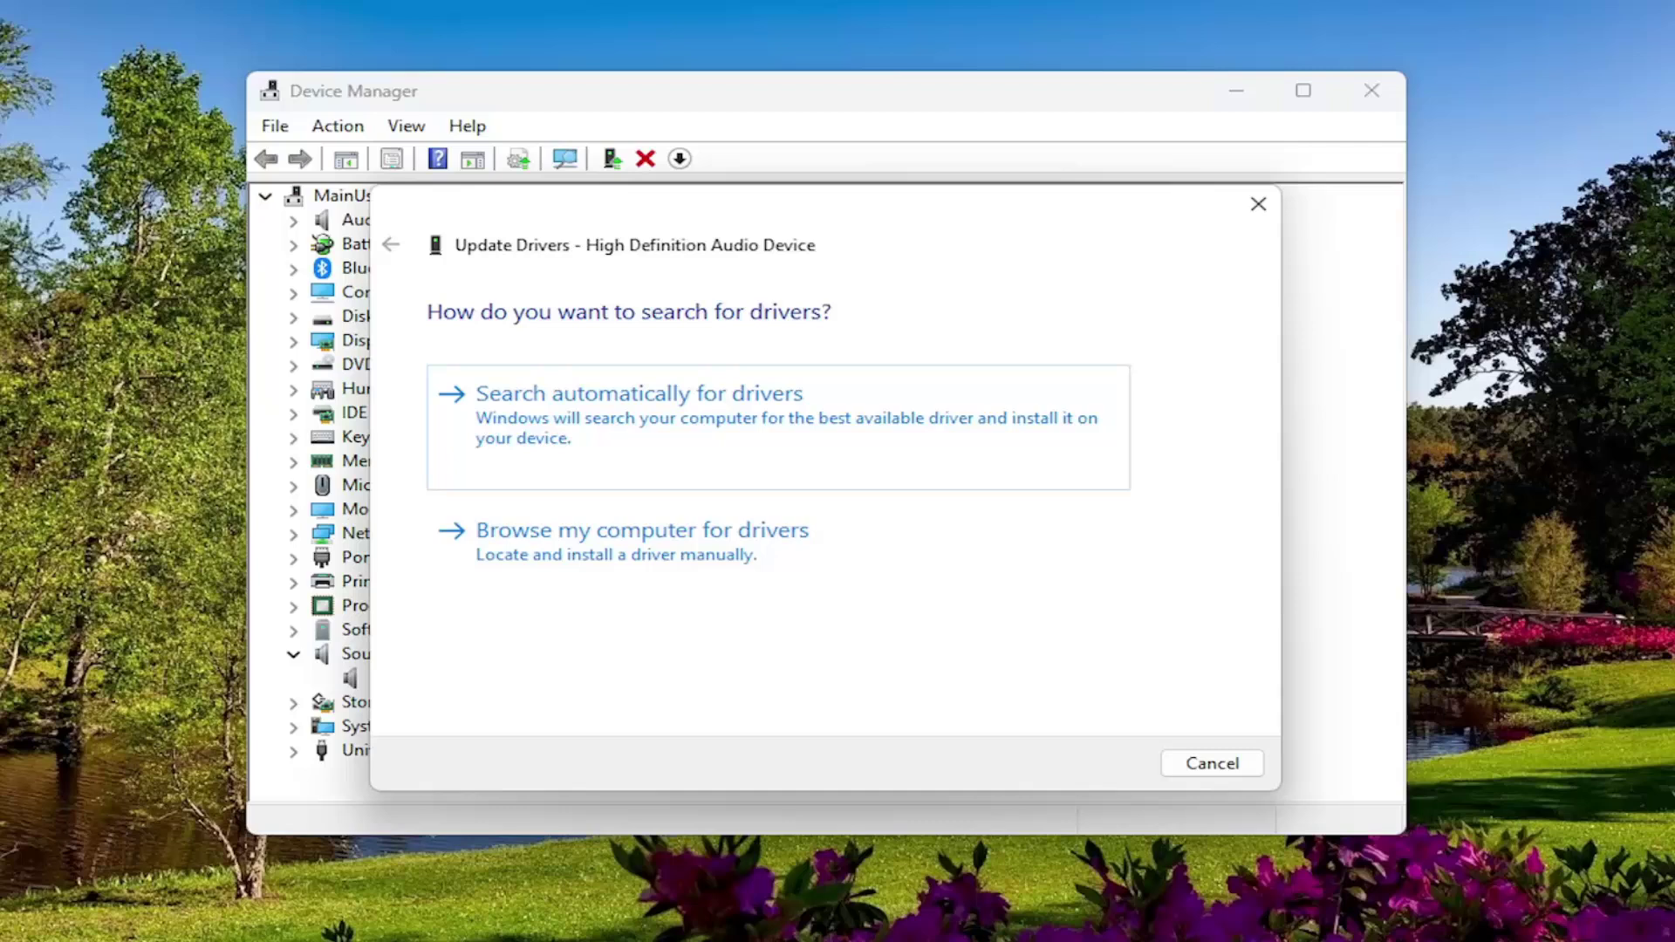
left_click(610, 564)
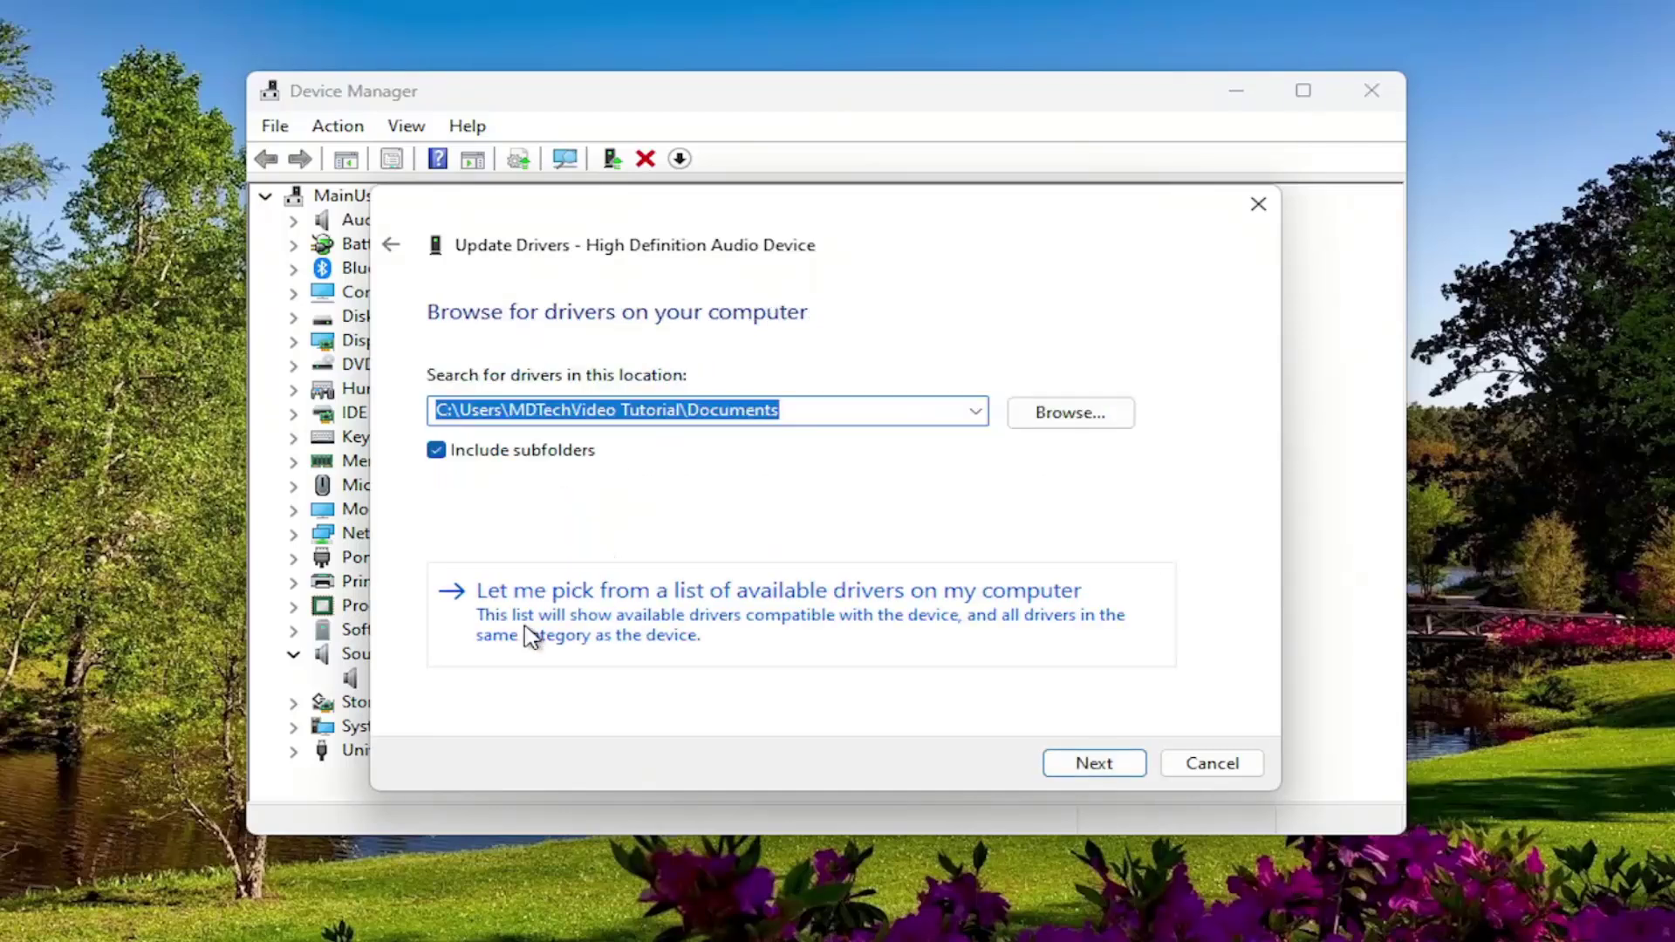
left_click(844, 619)
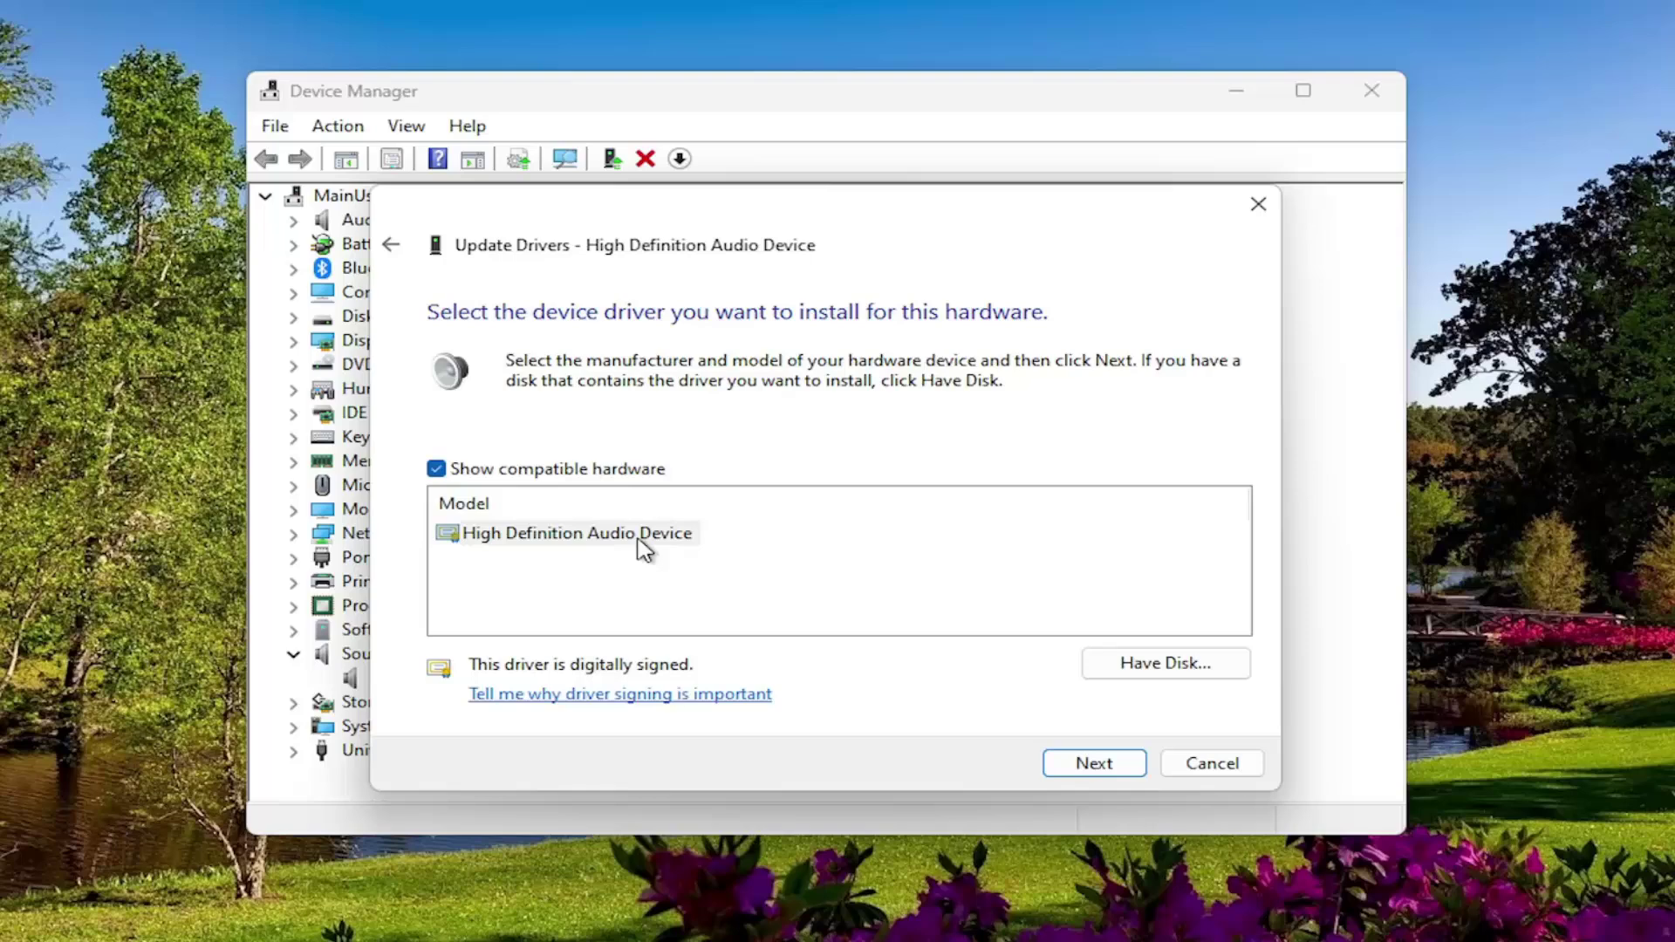
left_click(1094, 765)
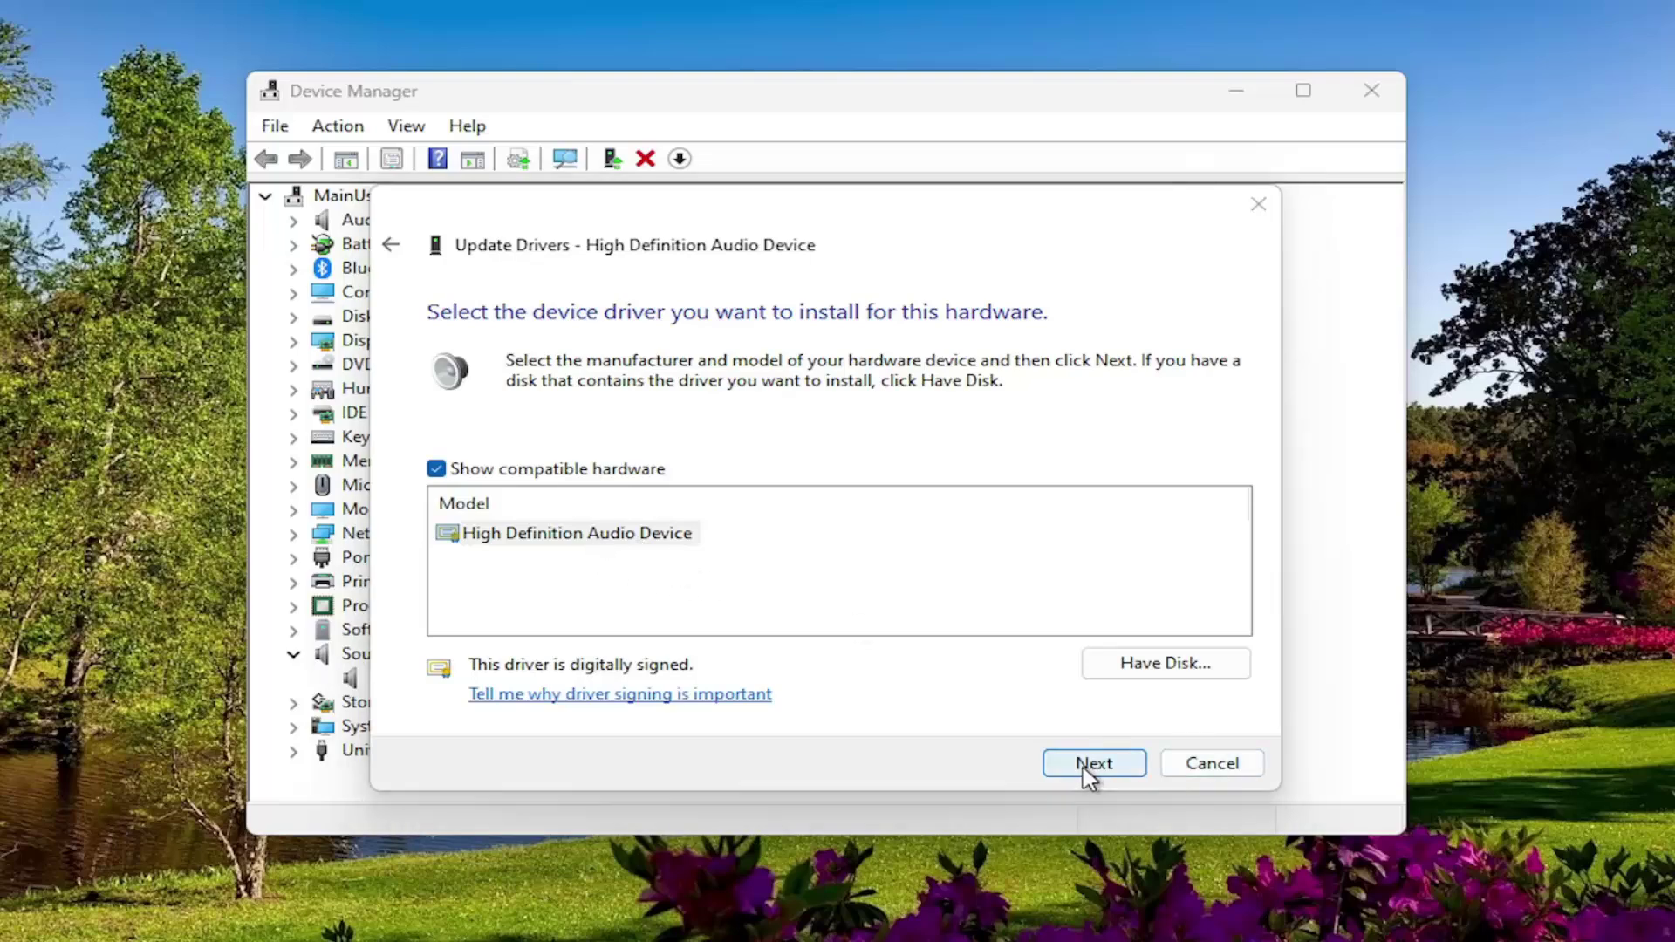
left_click(964, 653)
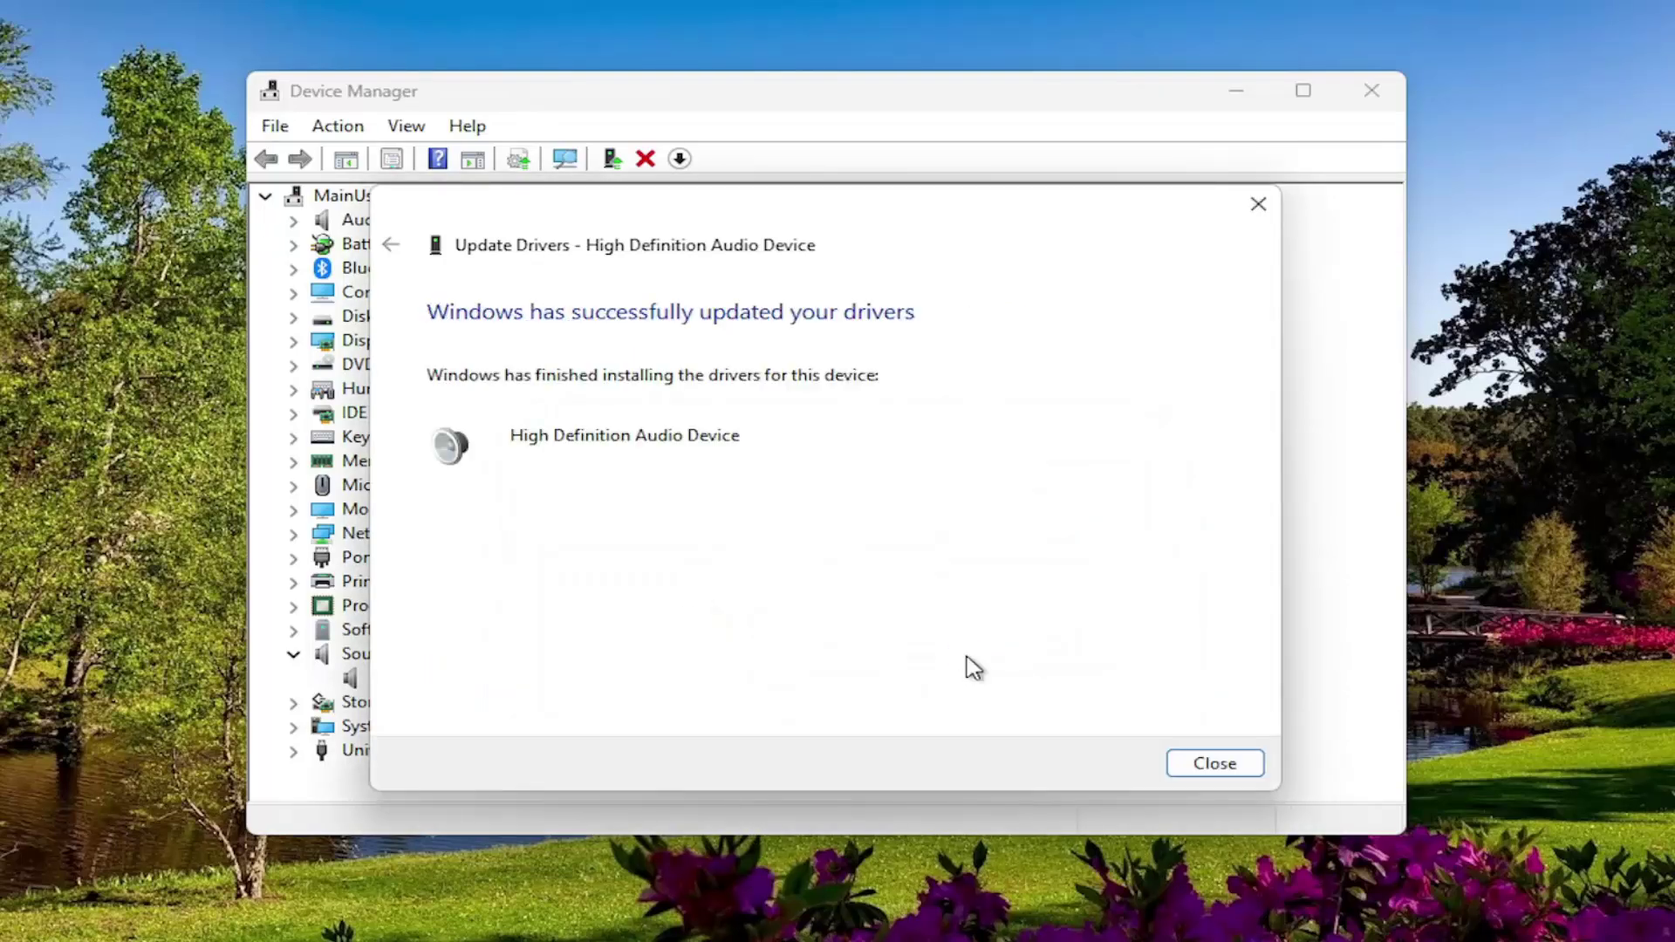
left_click(1241, 779)
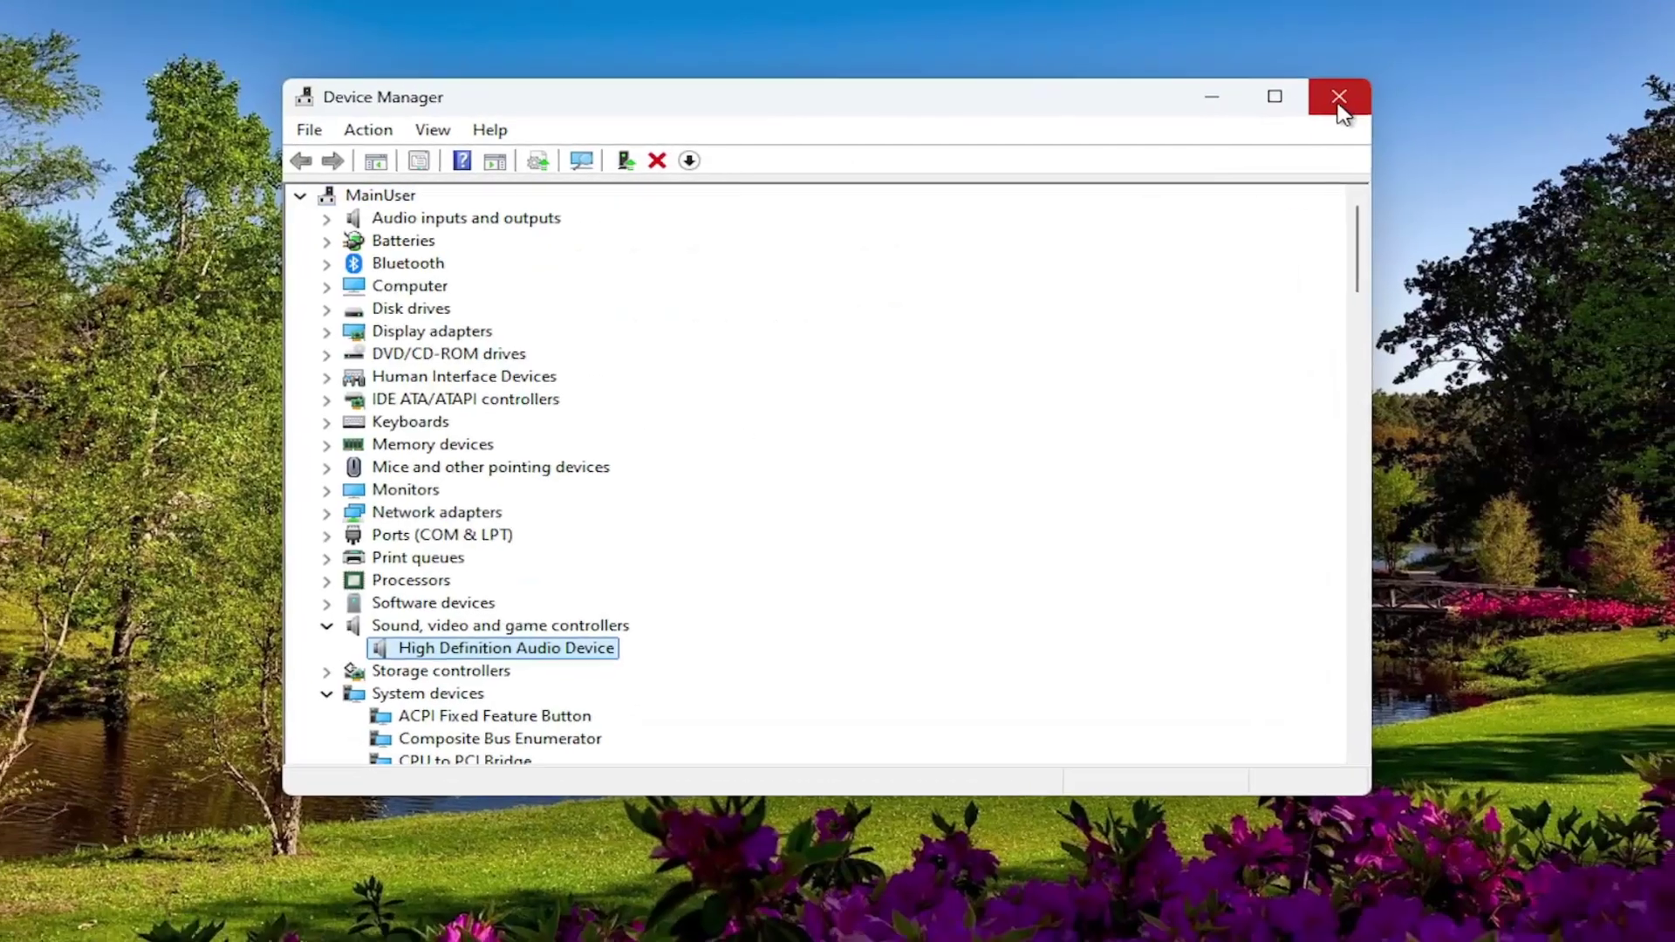
Close Device Manager and open Control Panel with items shown as large icons.
left_click(1368, 96)
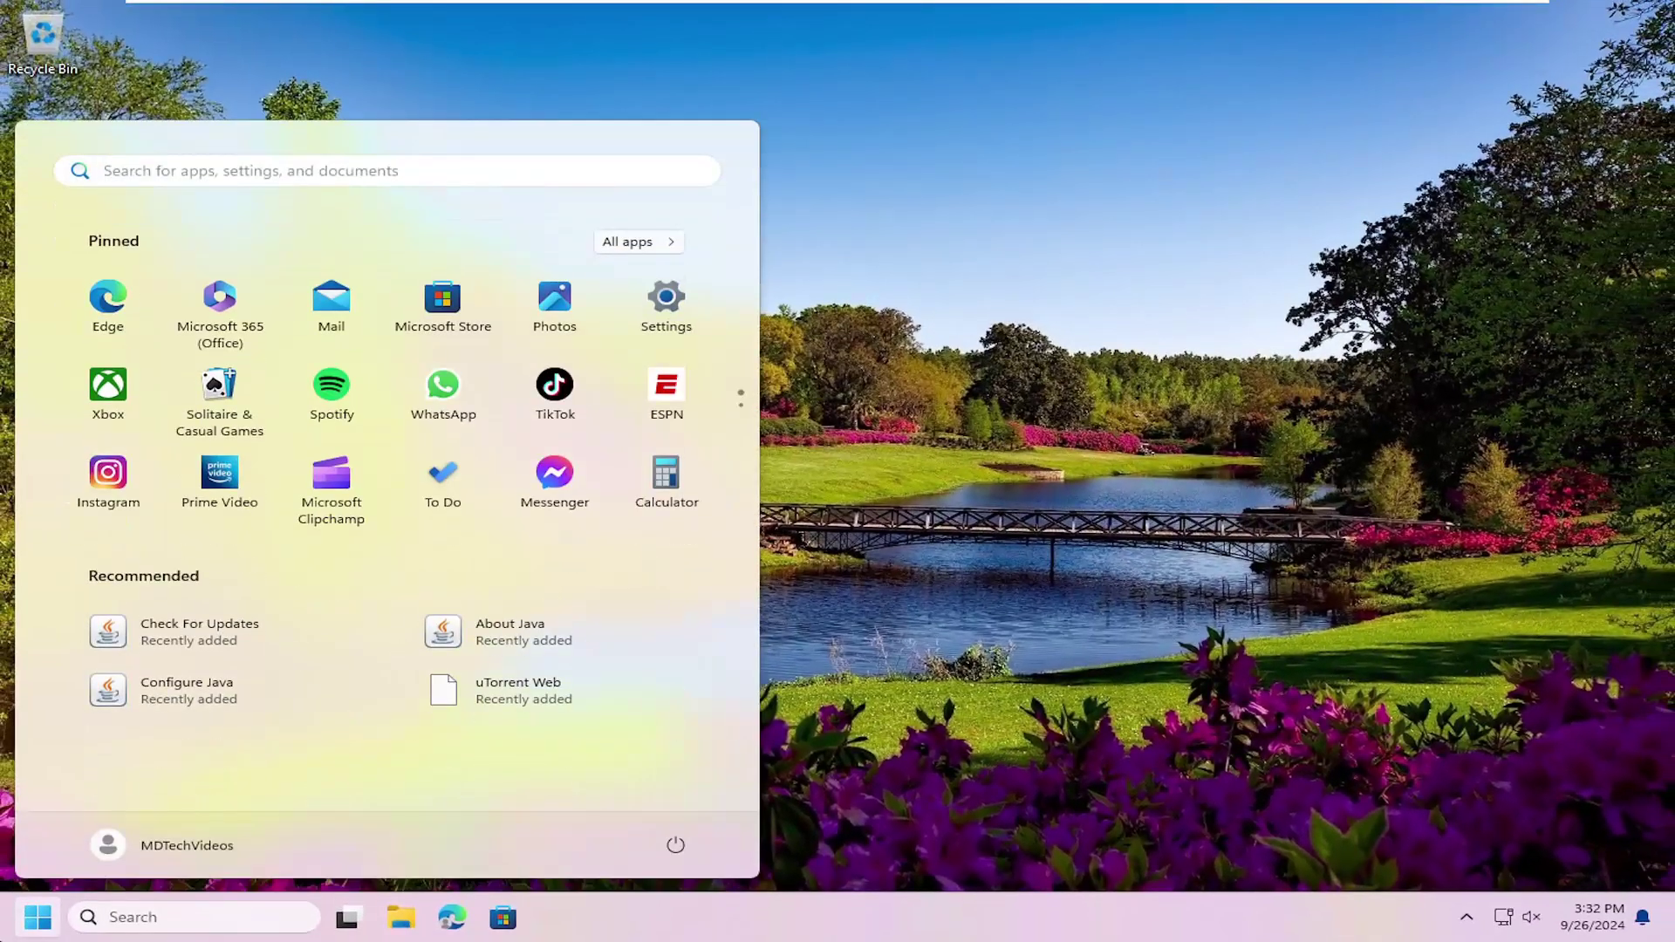
type("control panel")
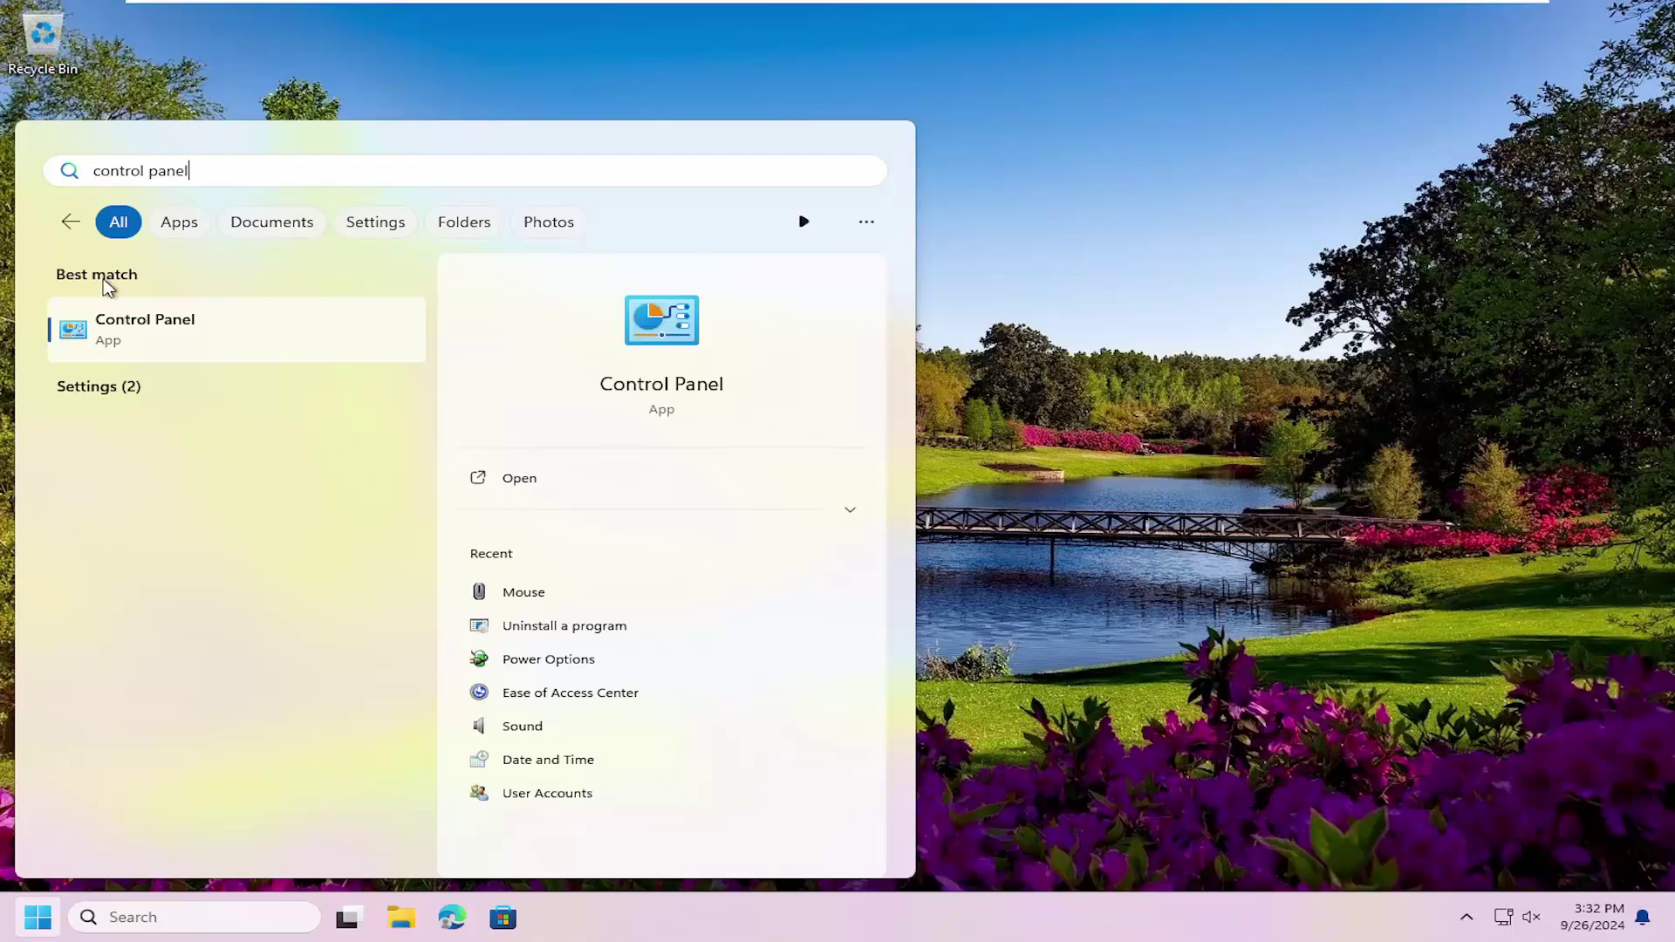
left_click(192, 344)
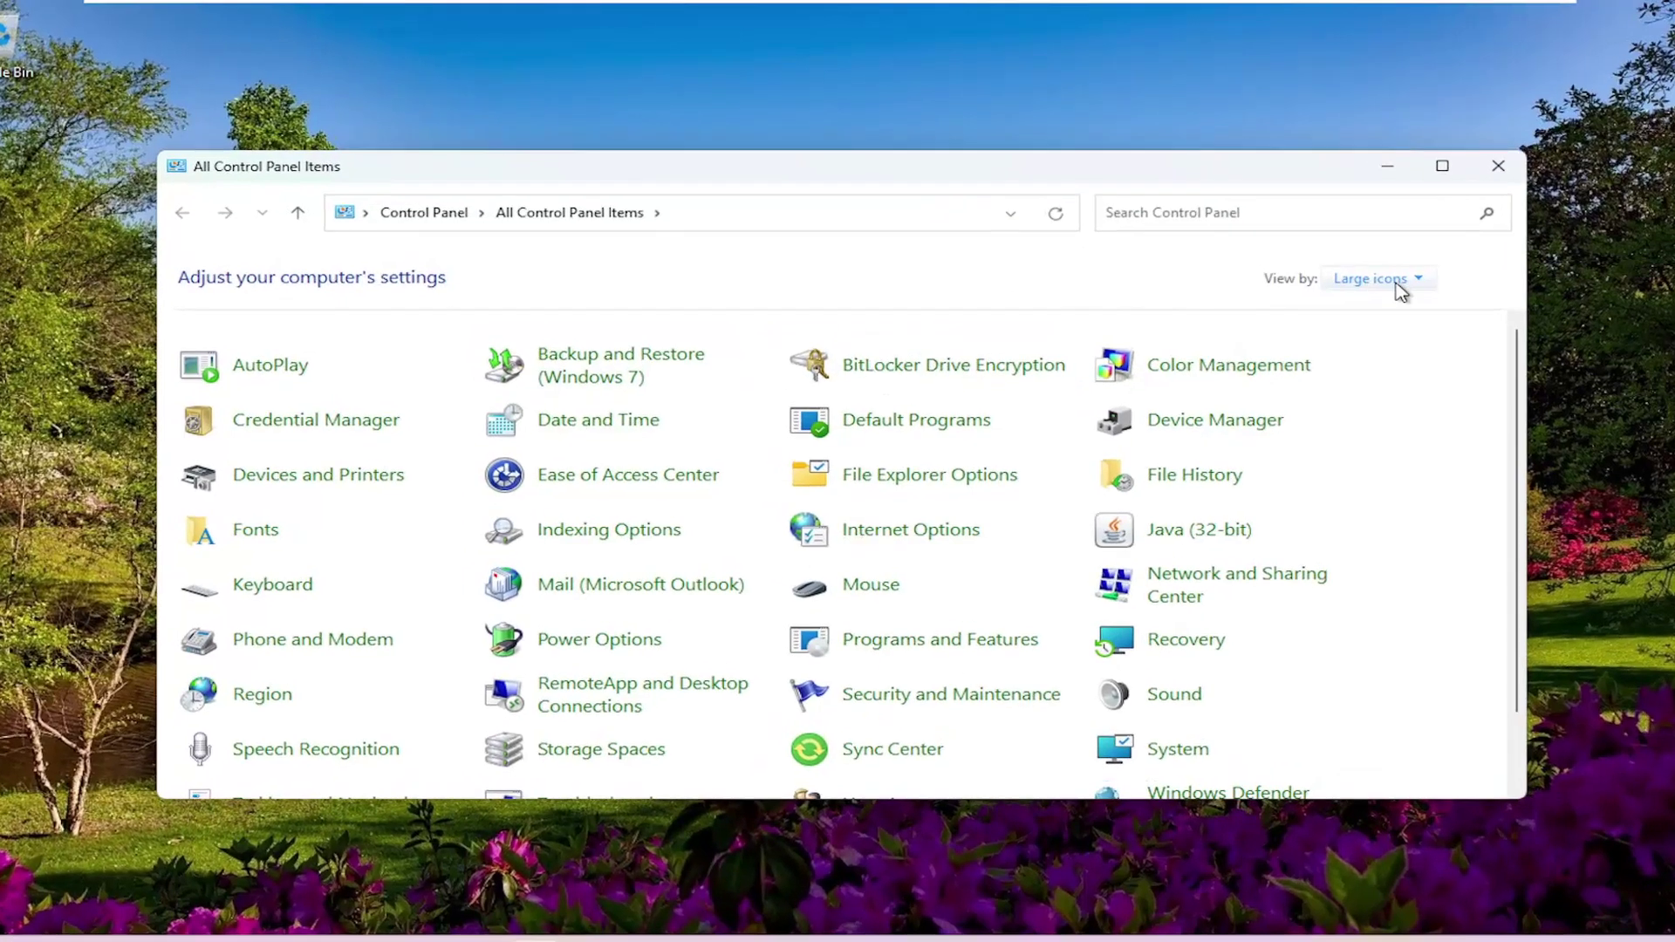
left_click(1378, 266)
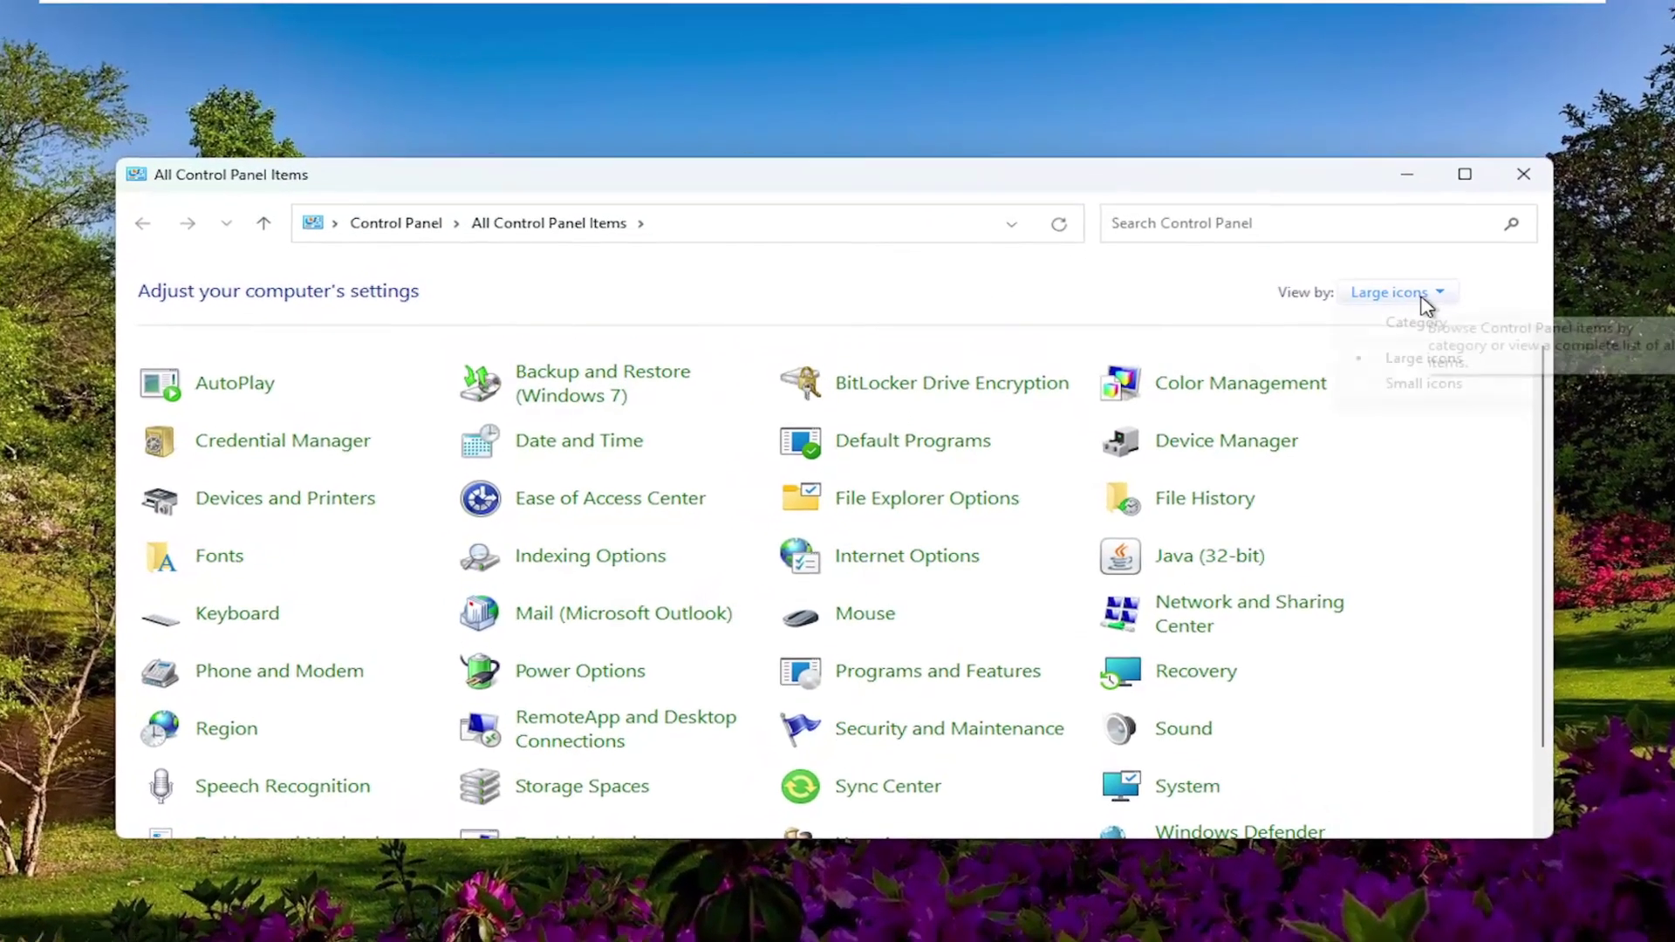
left_click(1424, 360)
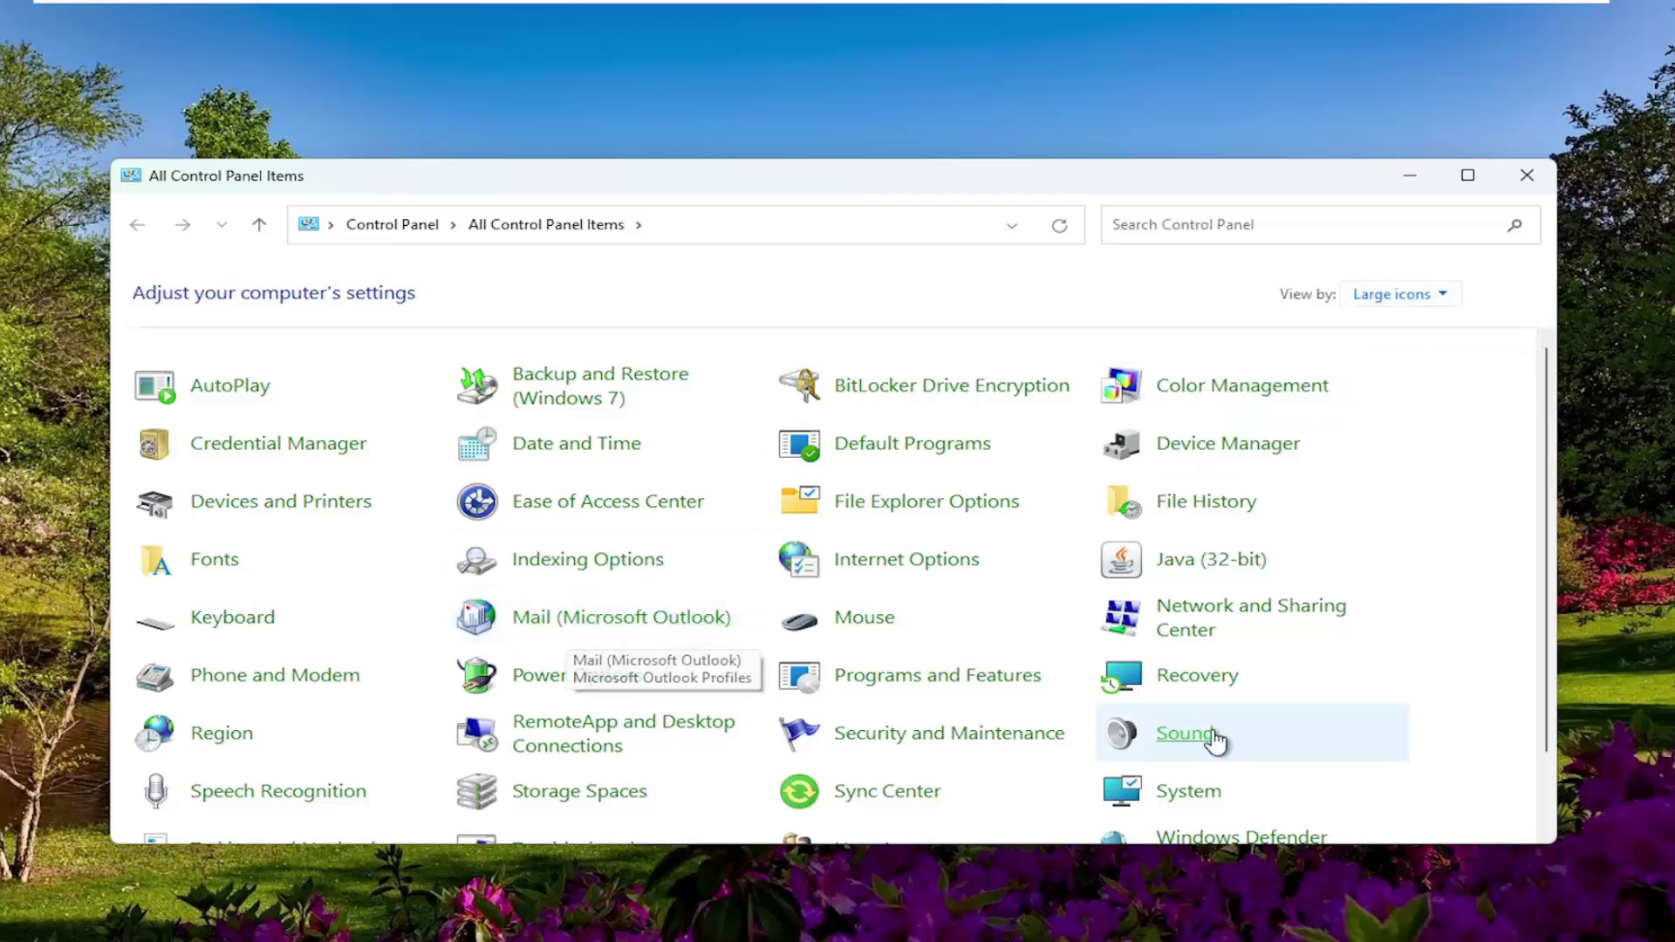
Disable all enhancements for the Speakers, then close the Sound dialog and Control Panel.
left_click(1182, 735)
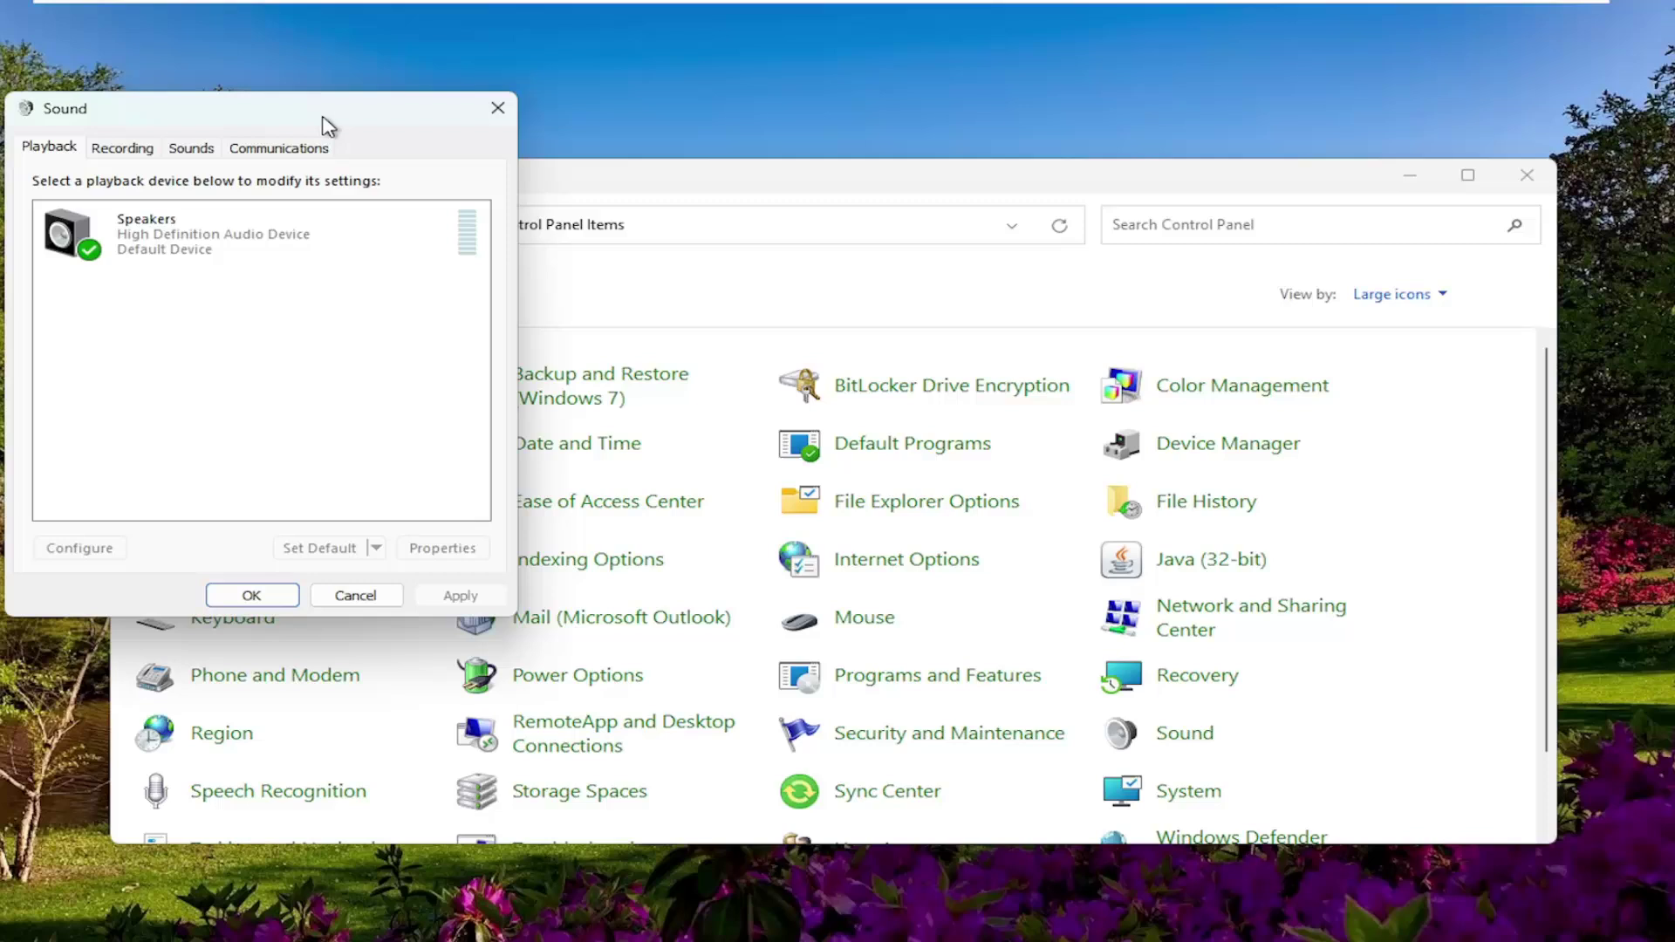
left_click_drag(329, 123, 804, 262)
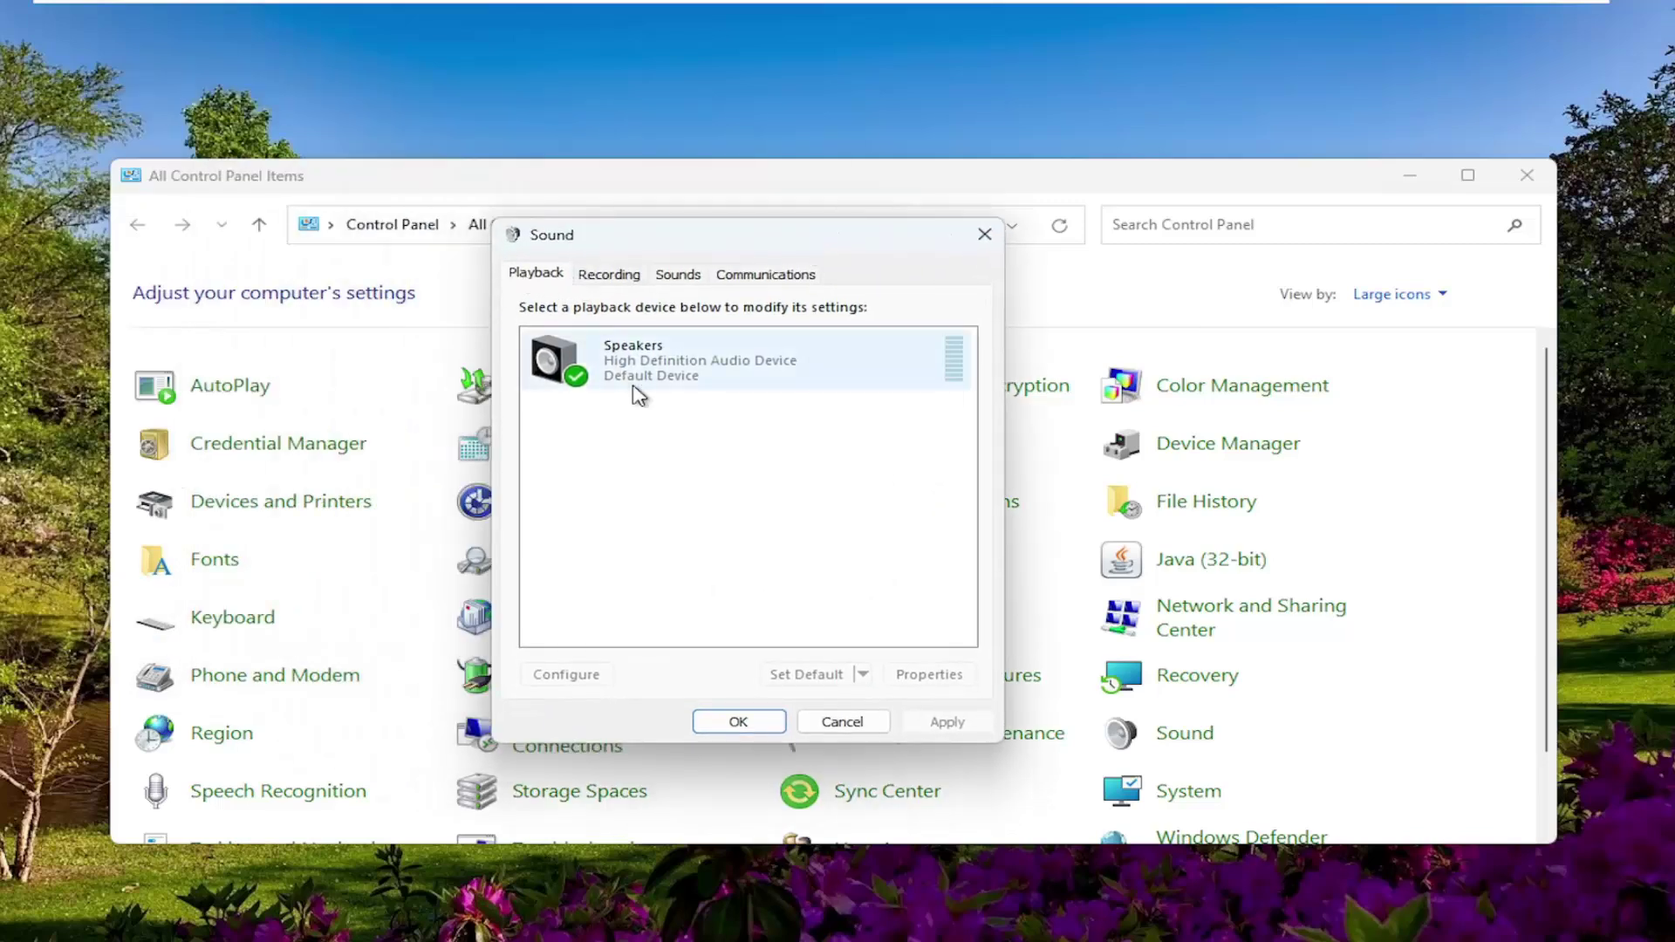
left_click(661, 380)
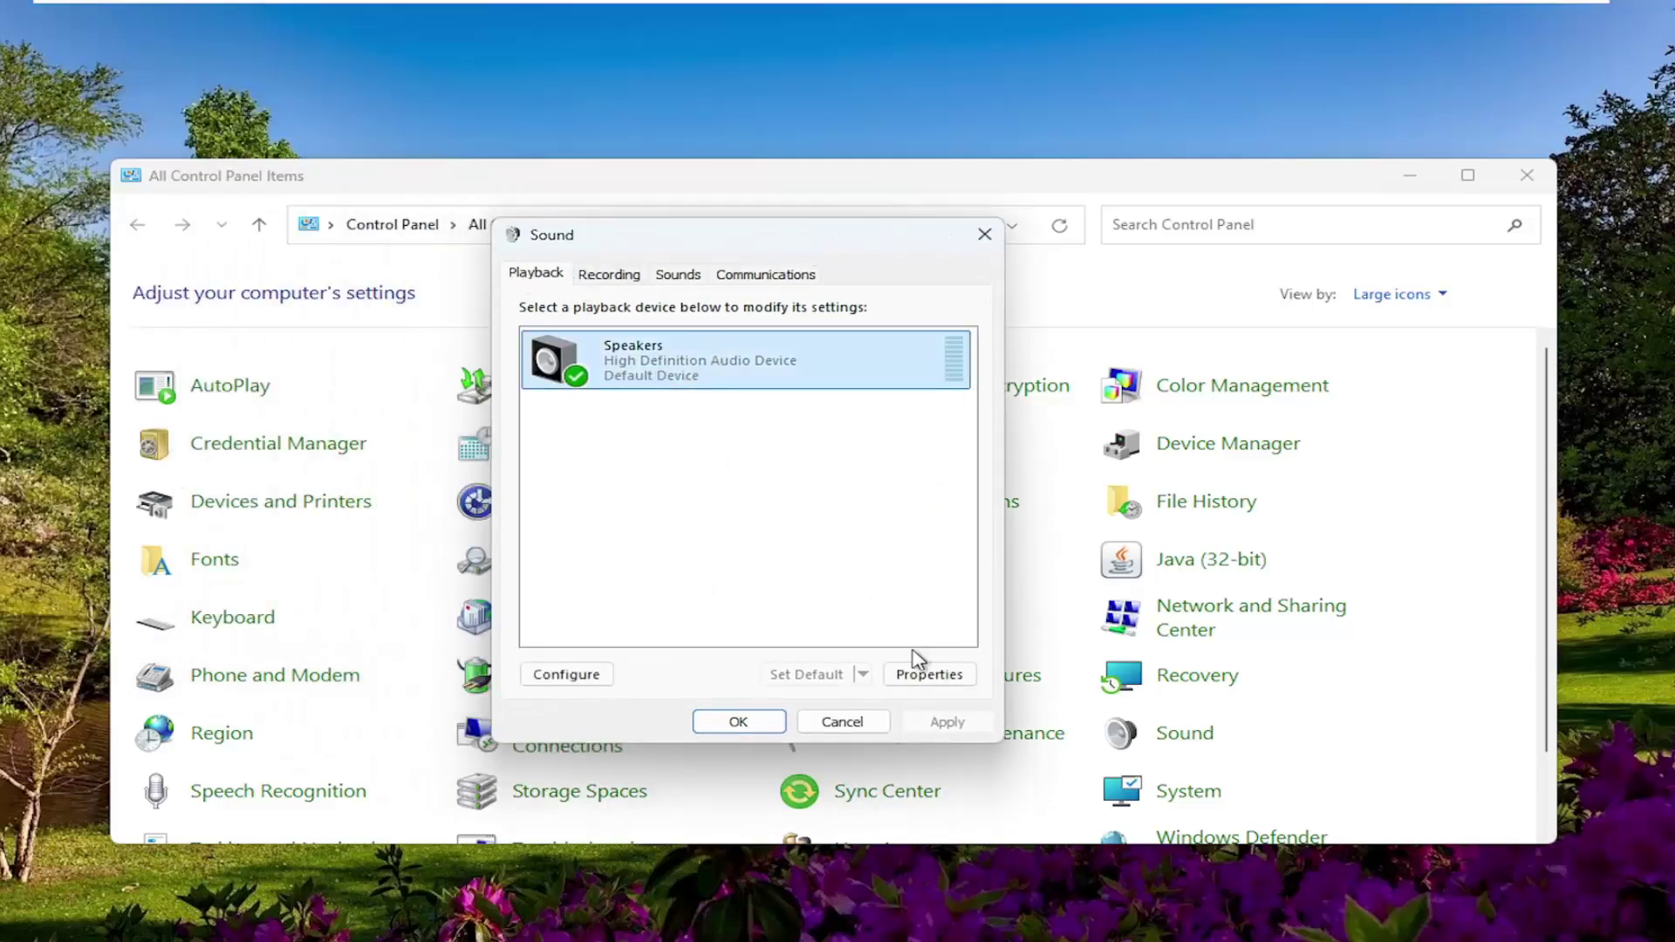
left_click(946, 683)
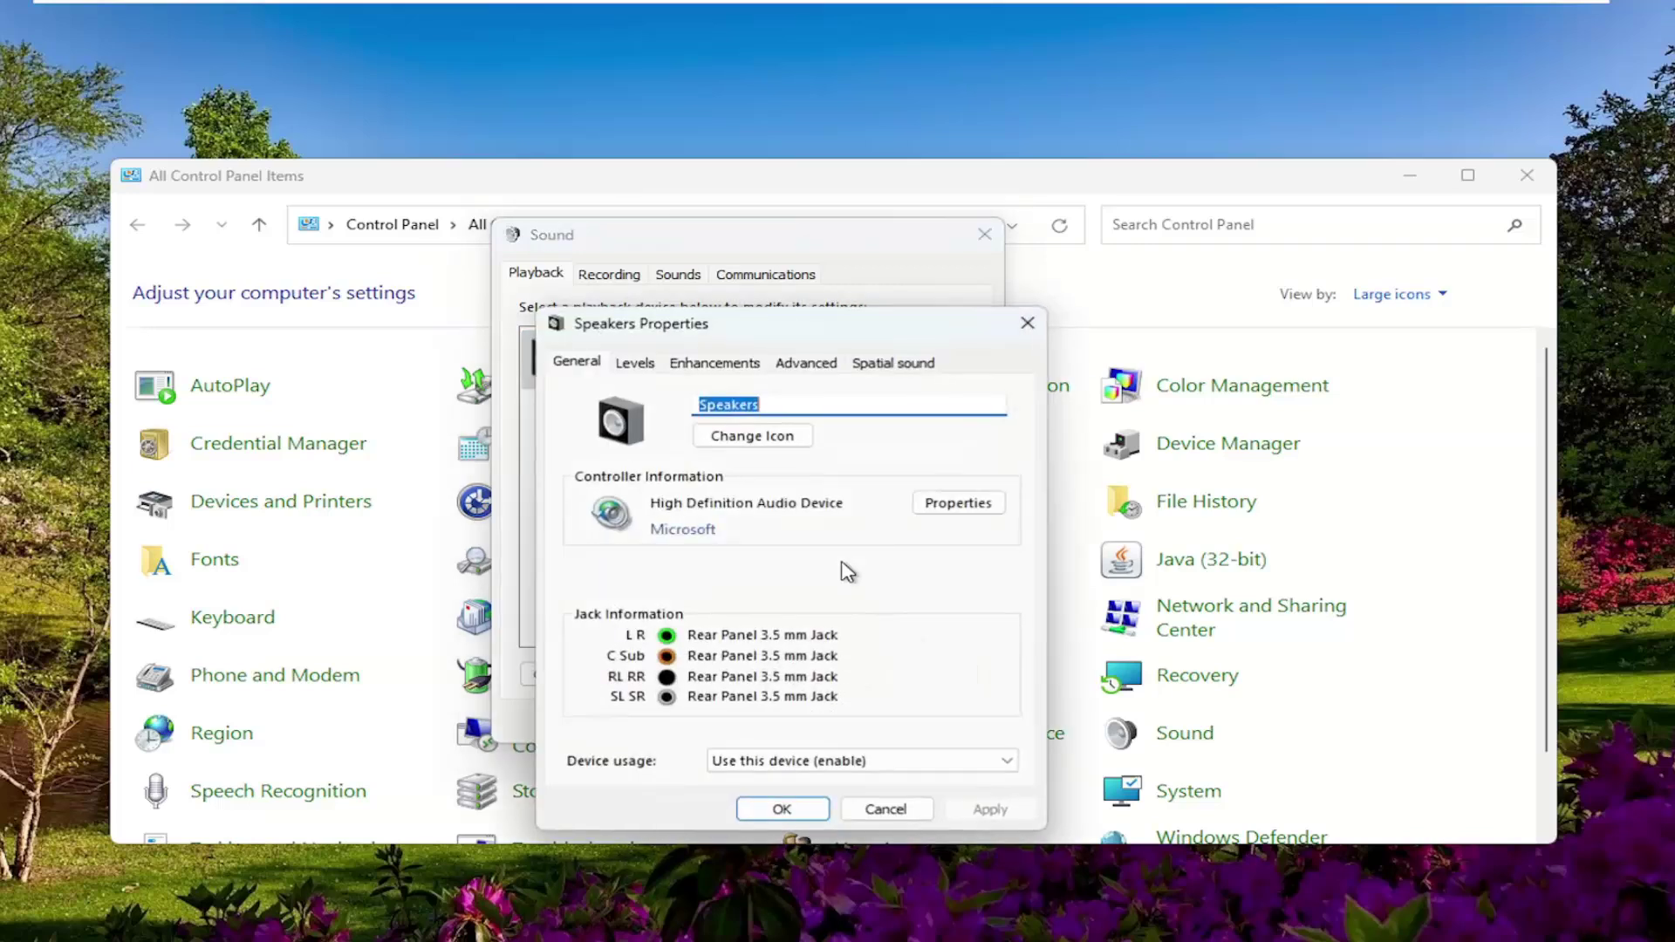
left_click_drag(715, 307, 700, 287)
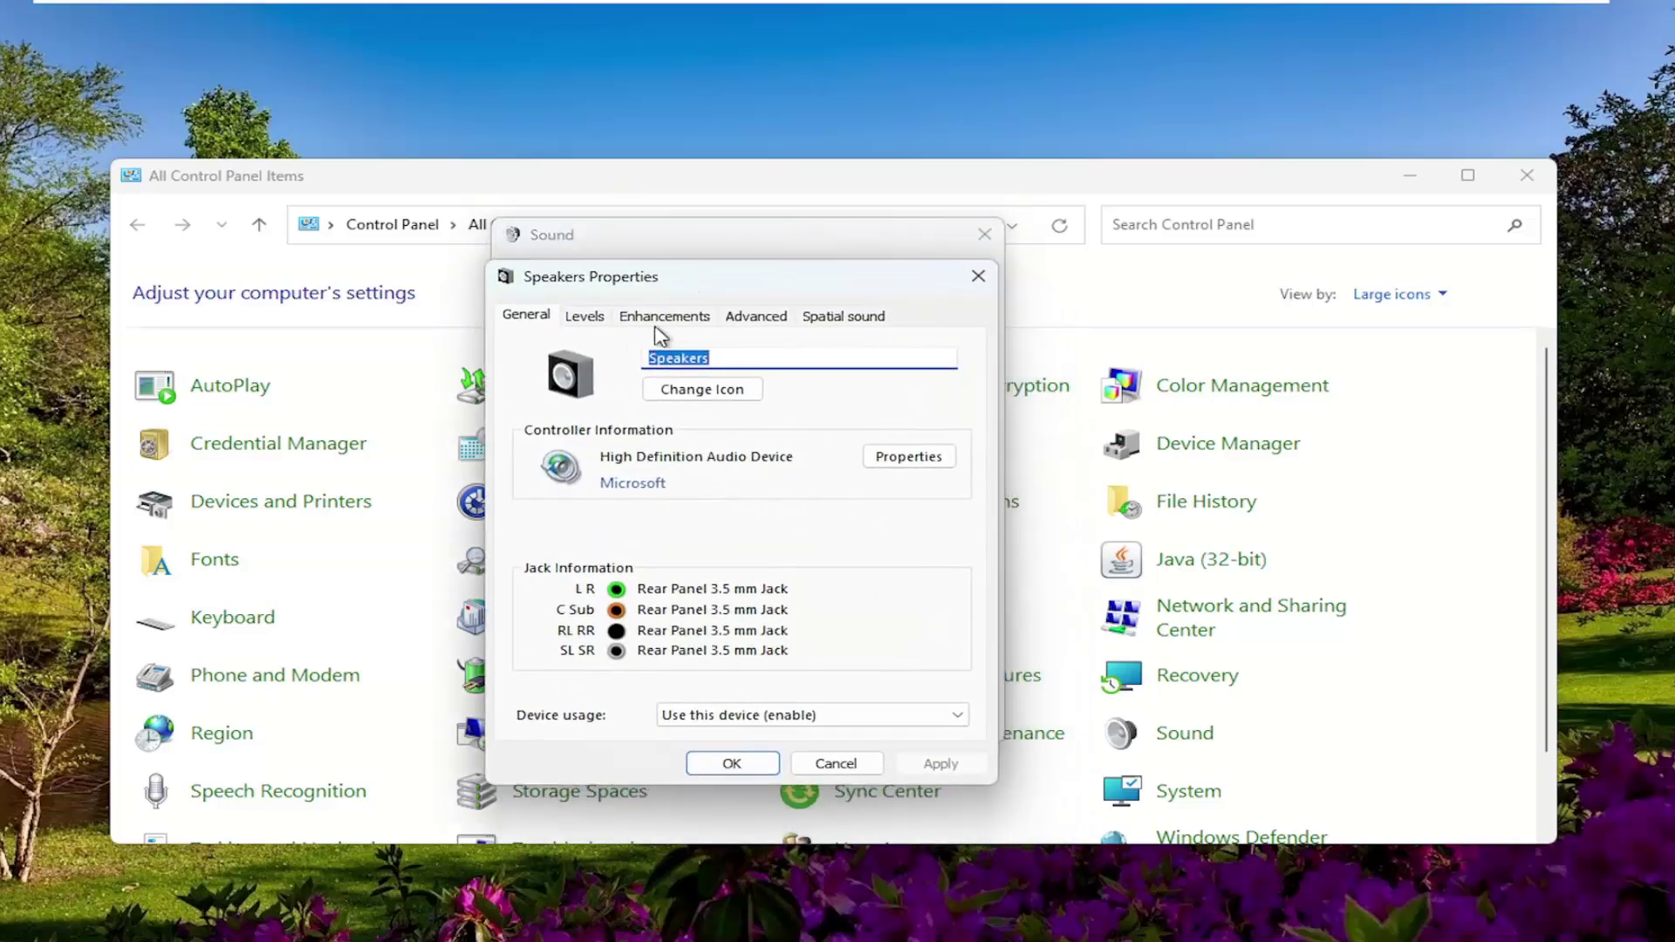
left_click(665, 314)
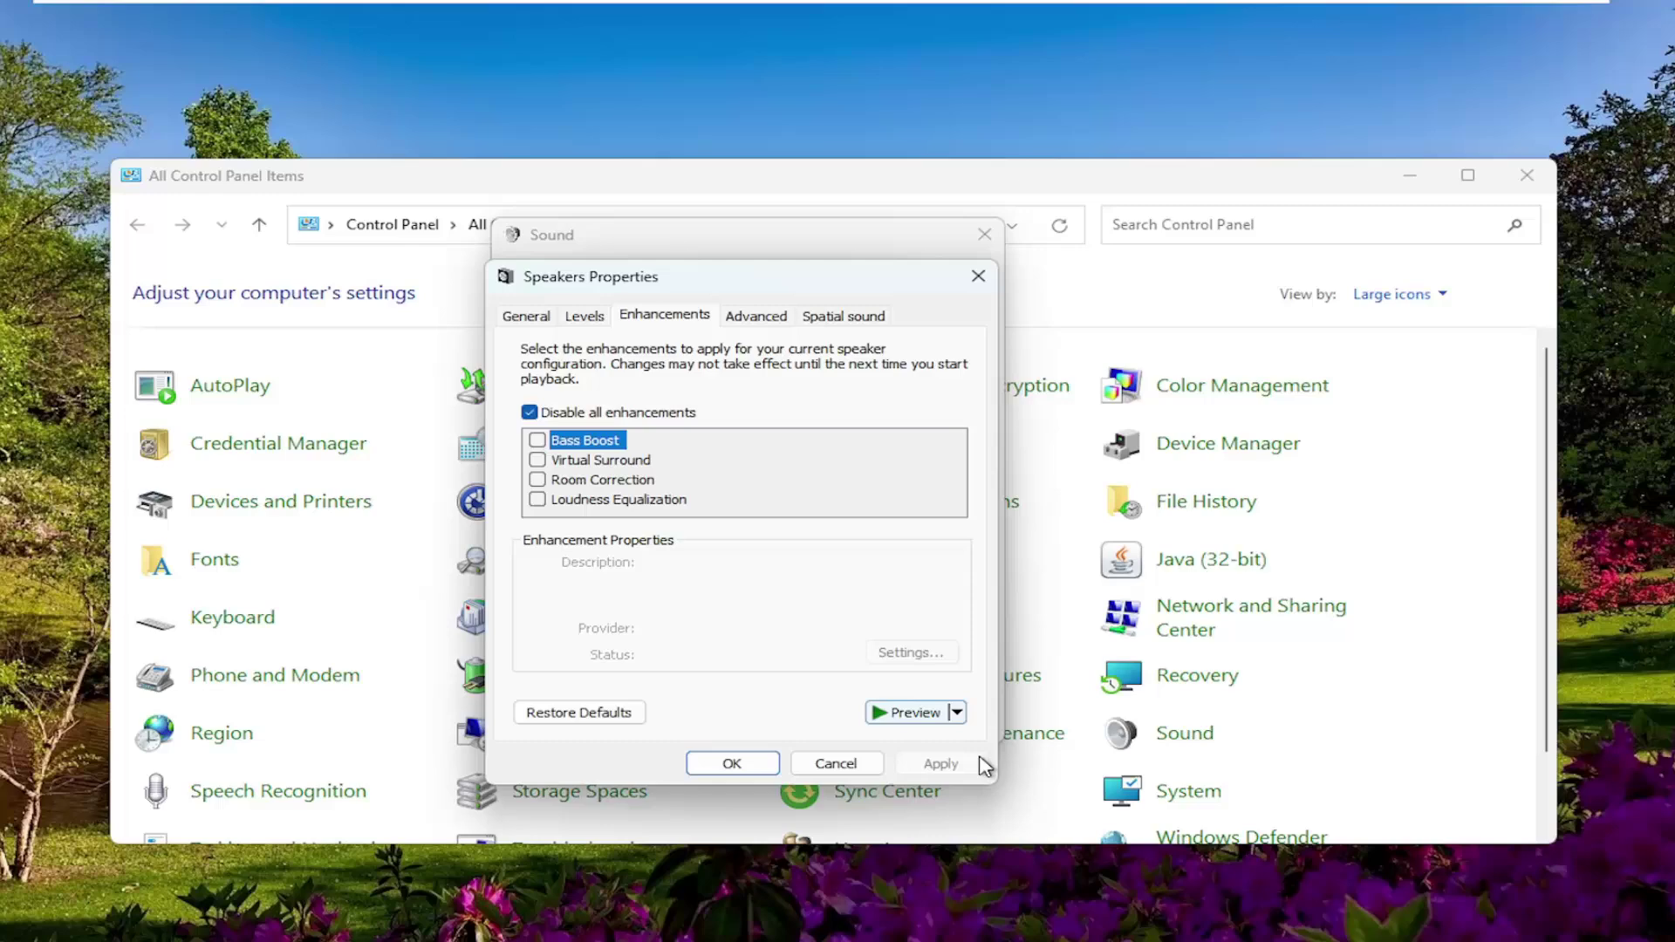
left_click(732, 763)
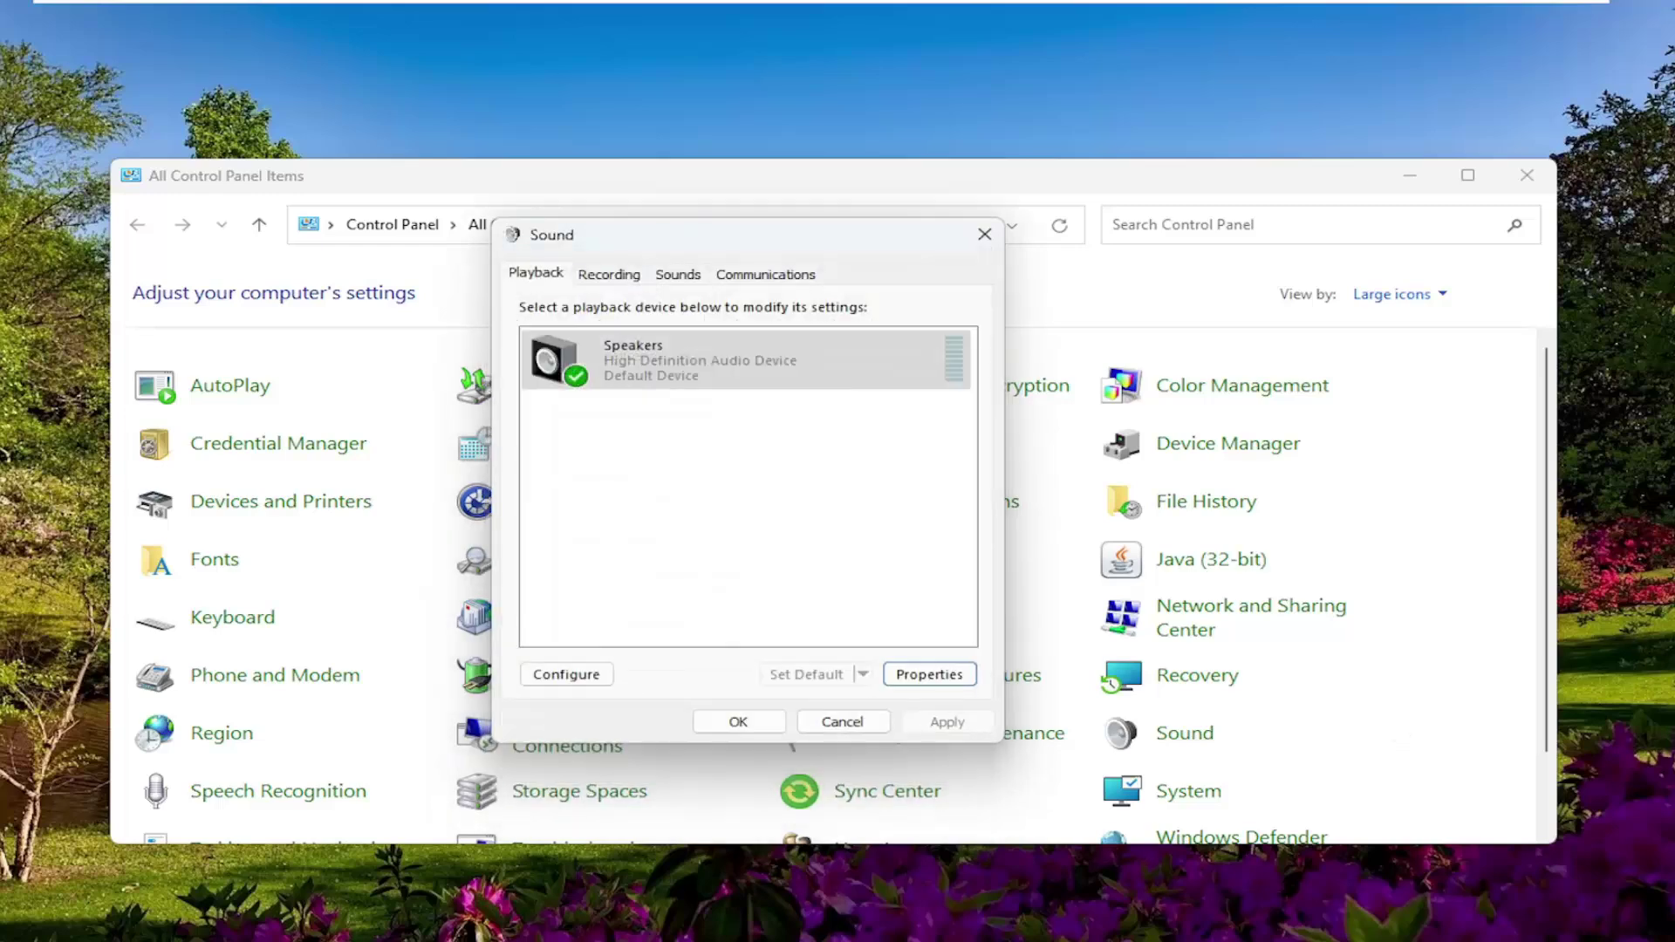
left_click(984, 234)
left_click(1521, 177)
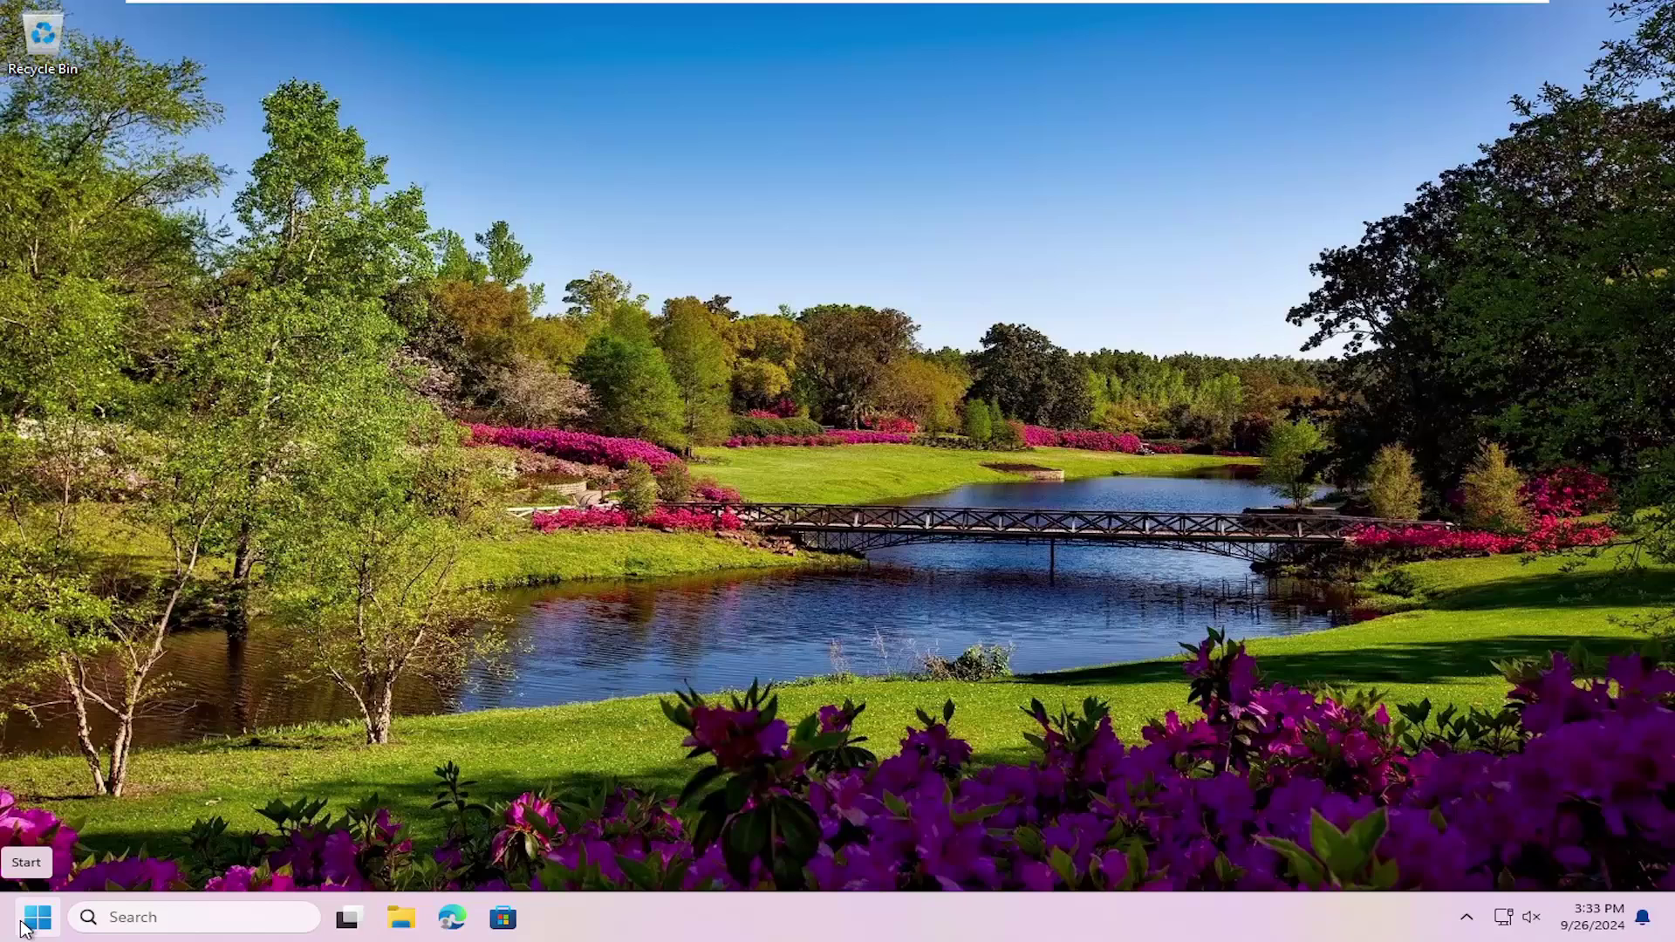
Open Troubleshoot settings and run the Video Playback troubleshooter from Other troubleshooters.
left_click(36, 917)
type("troubleshoot")
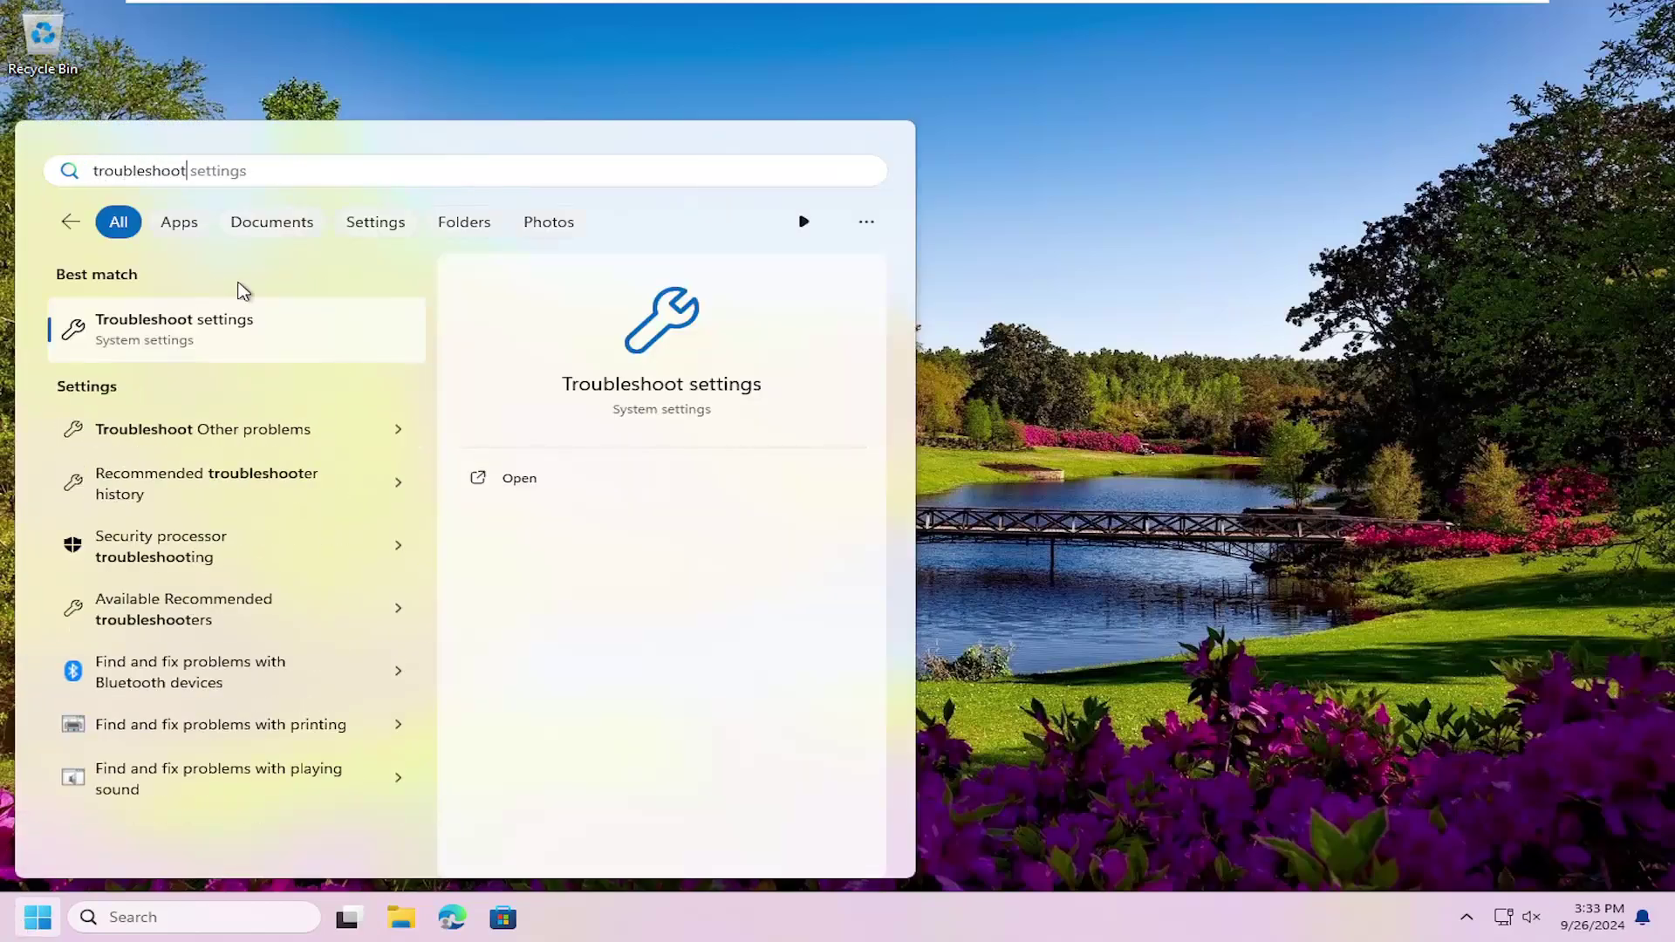
left_click(181, 340)
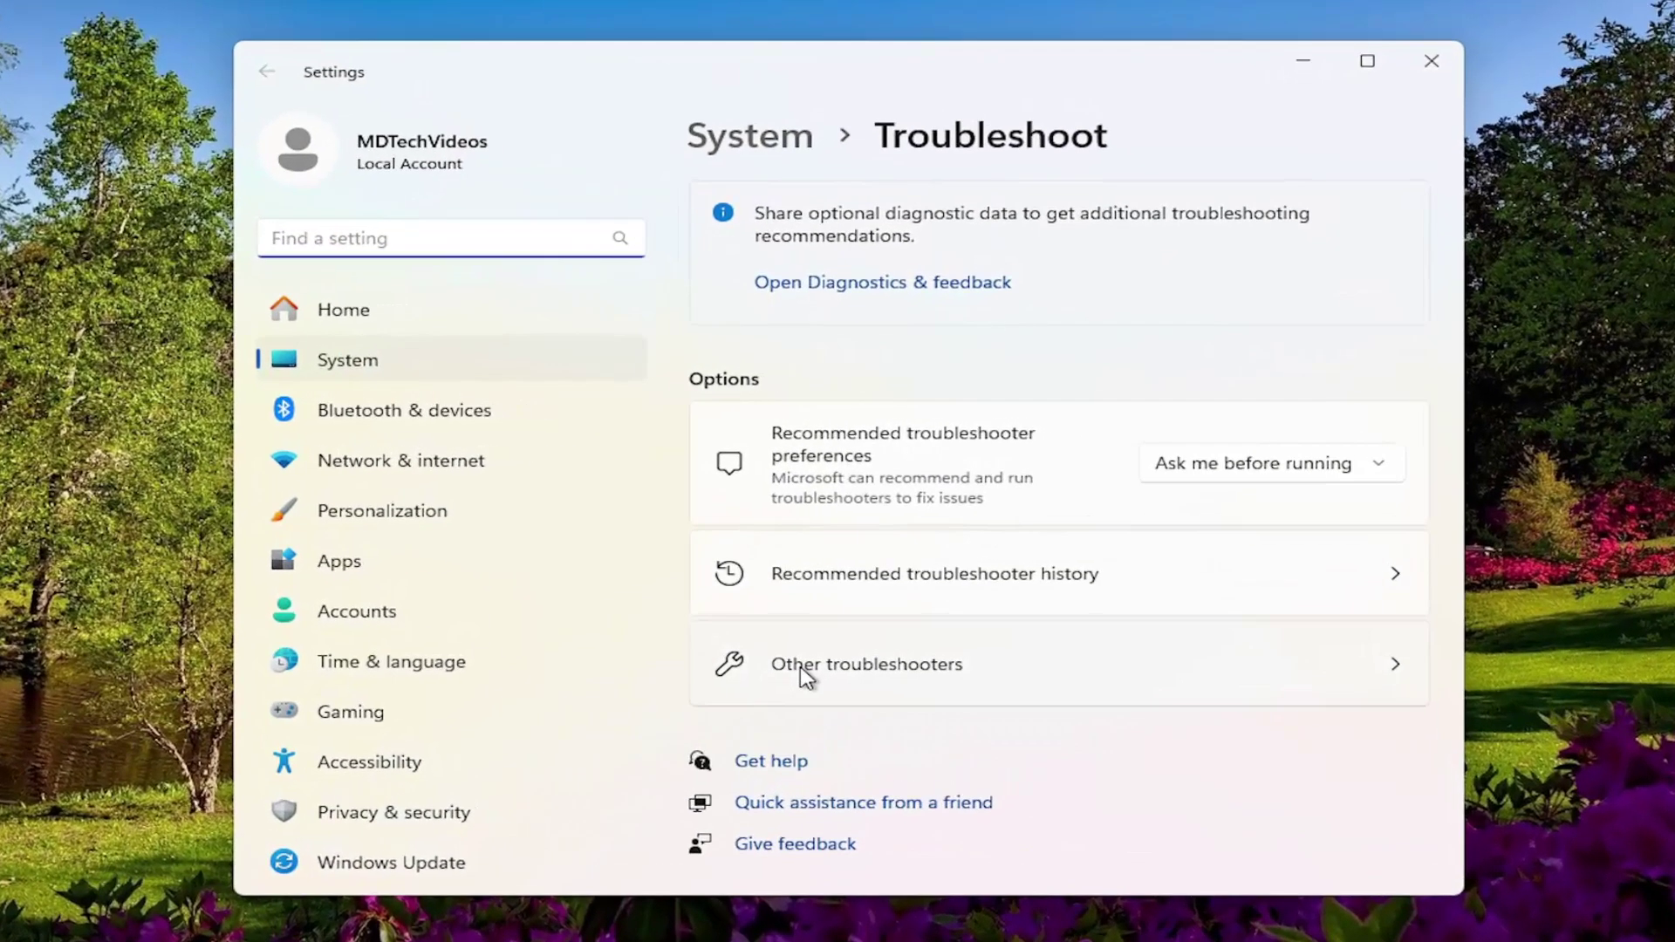
left_click(799, 667)
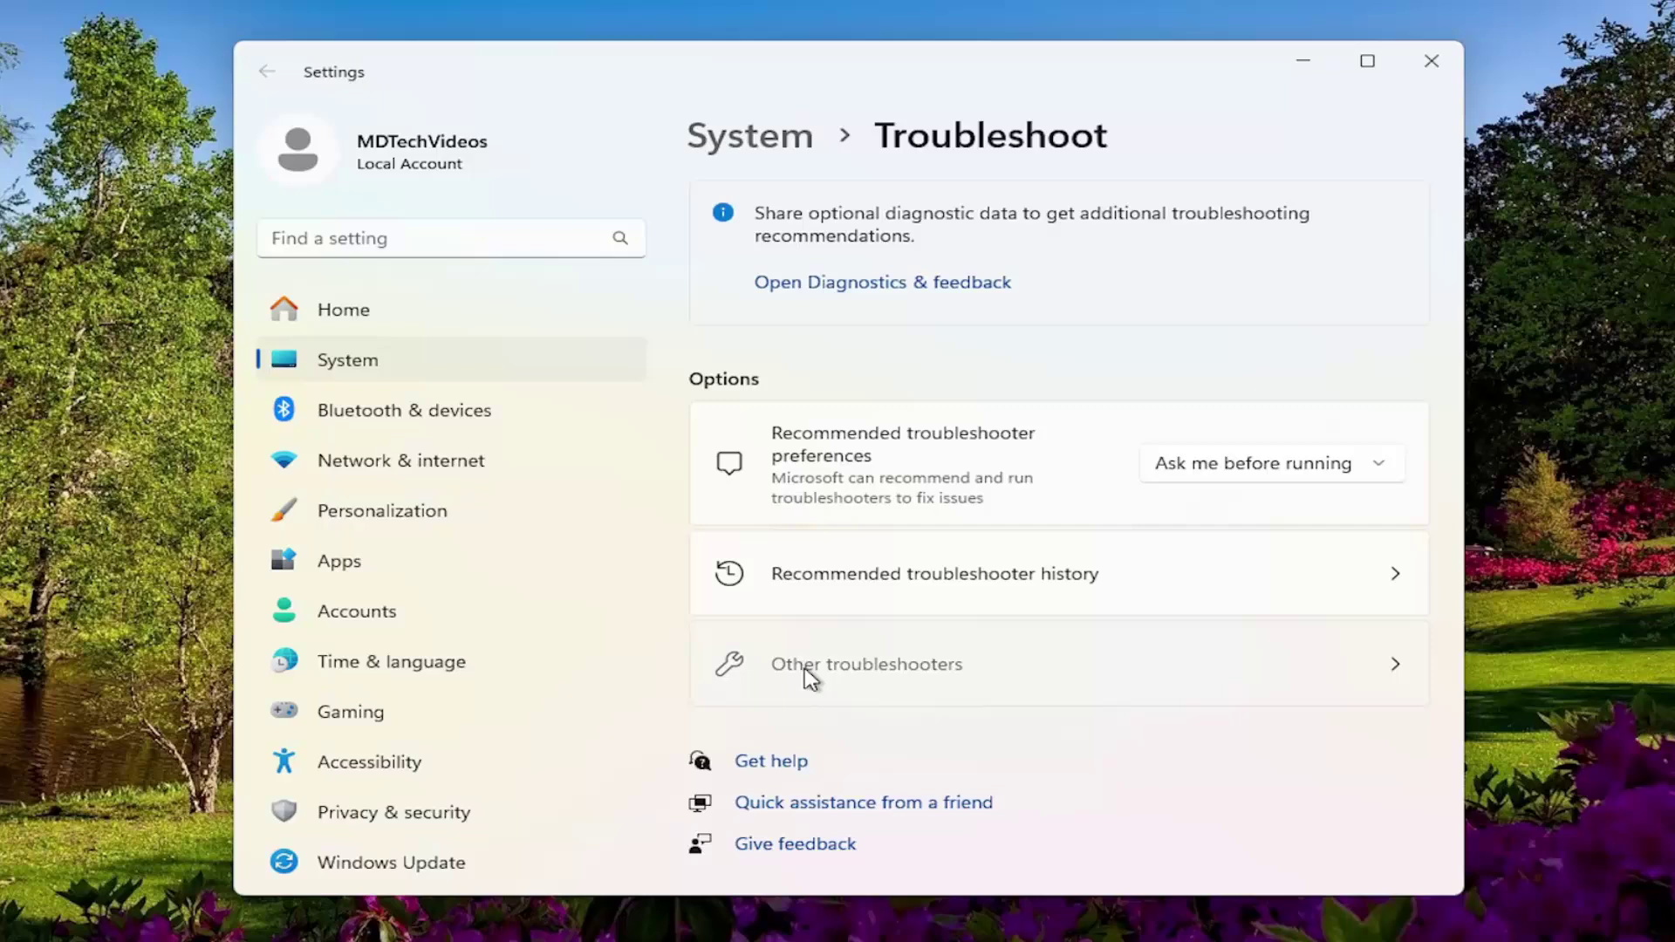
scroll(722, 644, "down", 6)
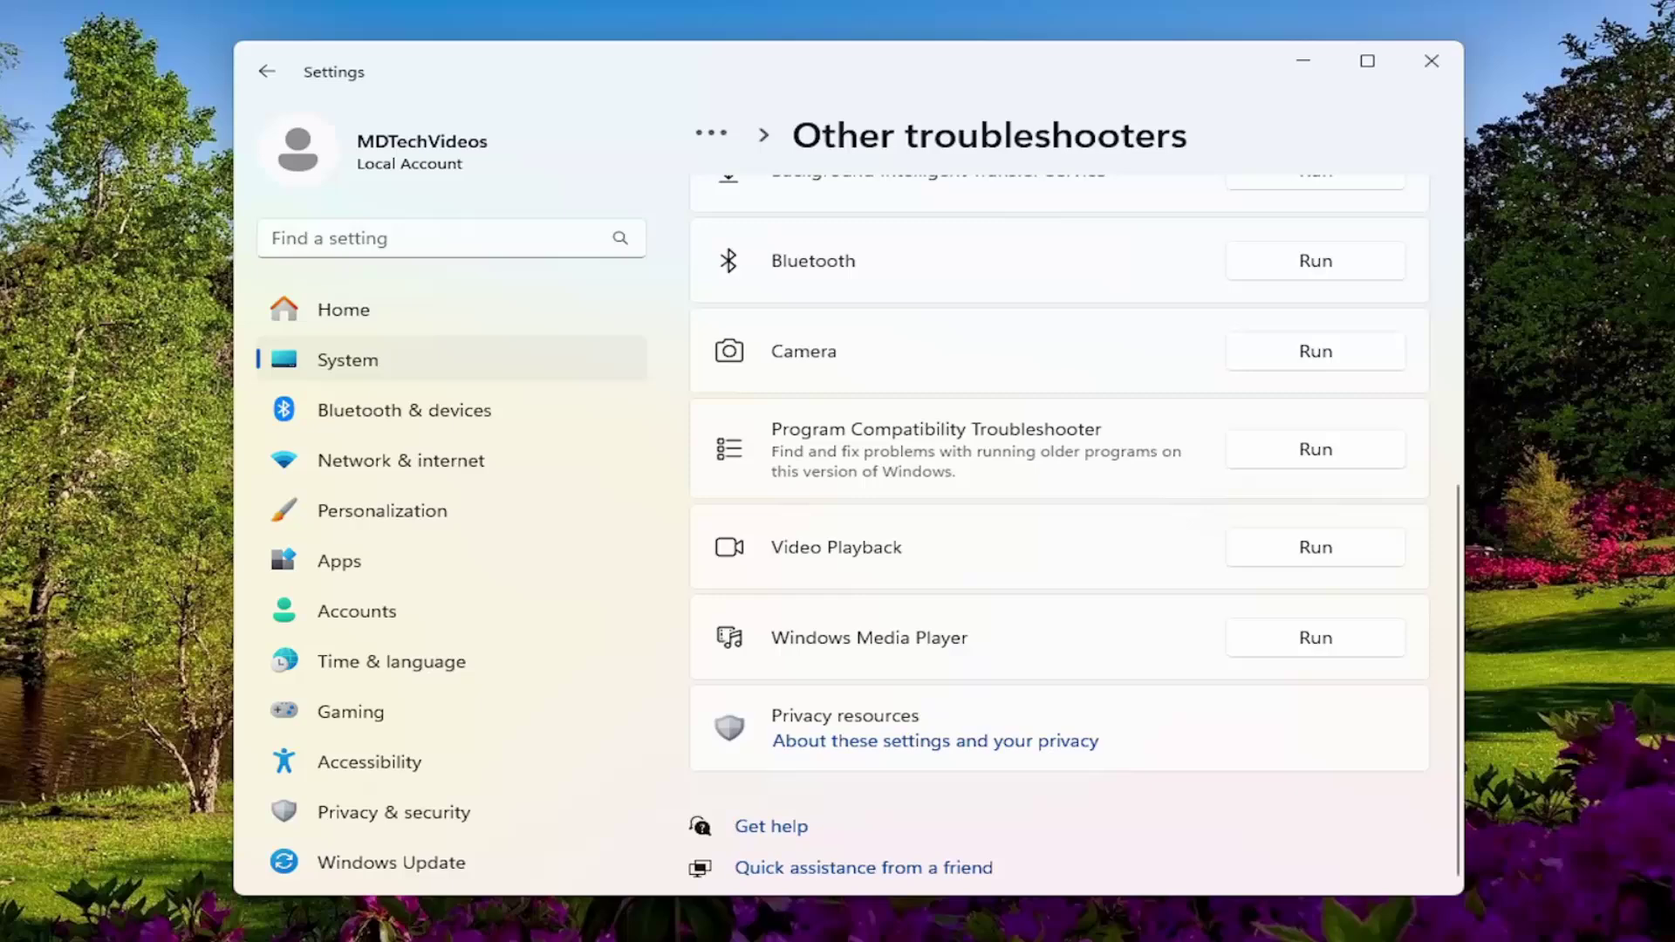
left_click(1300, 550)
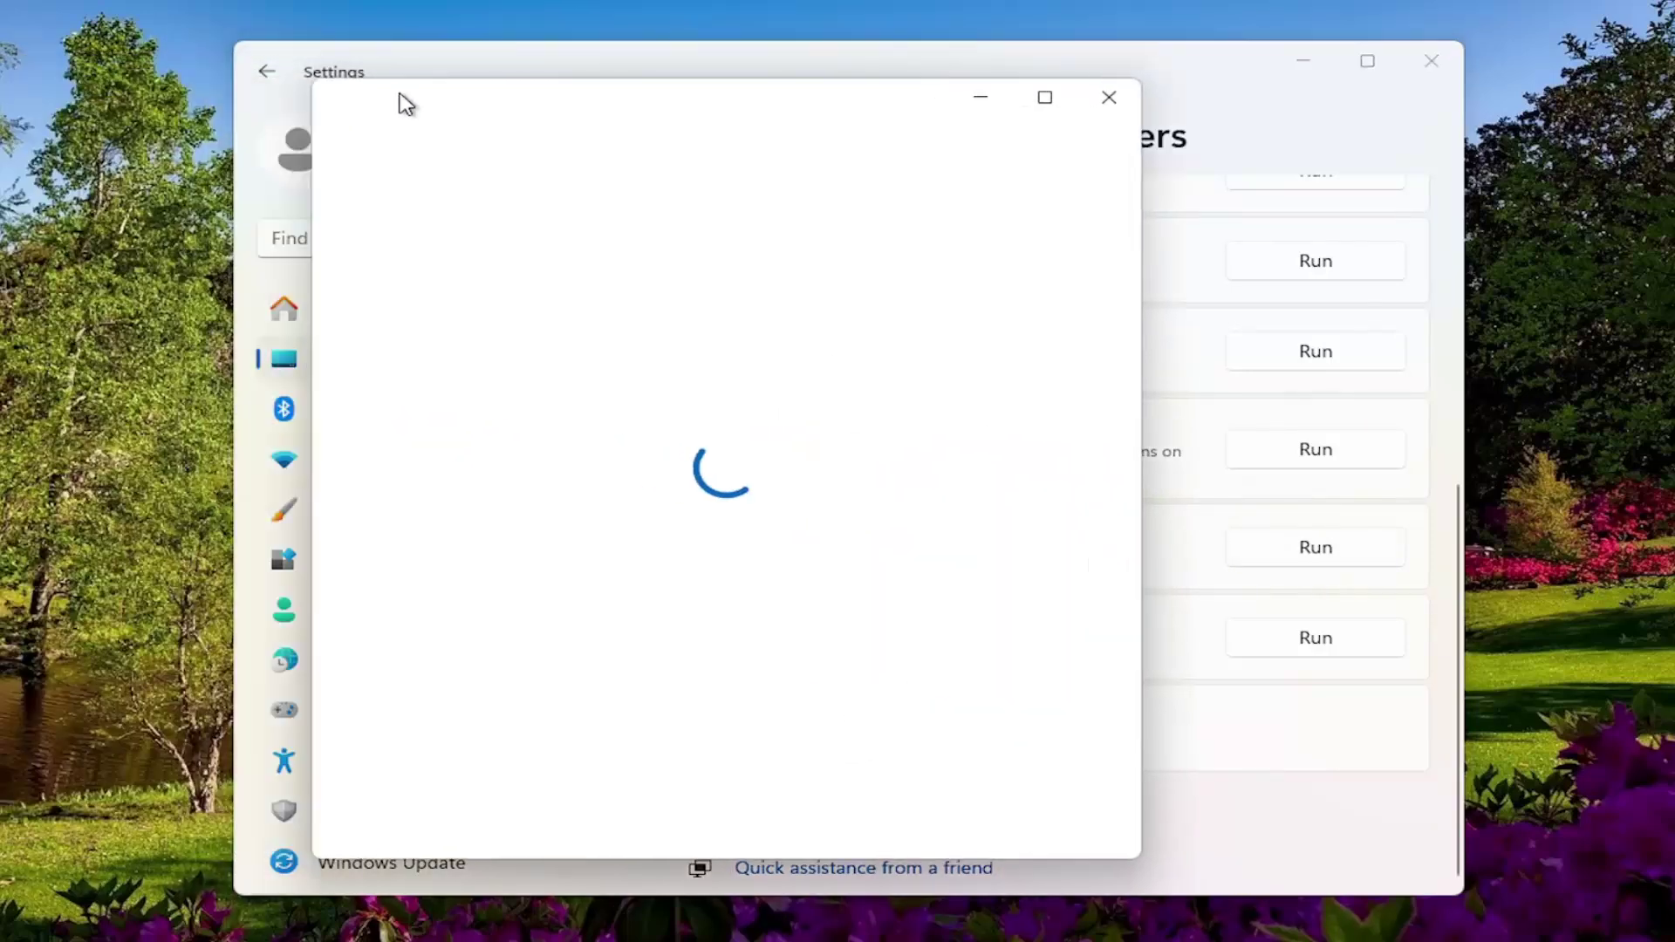
left_click_drag(406, 103, 535, 101)
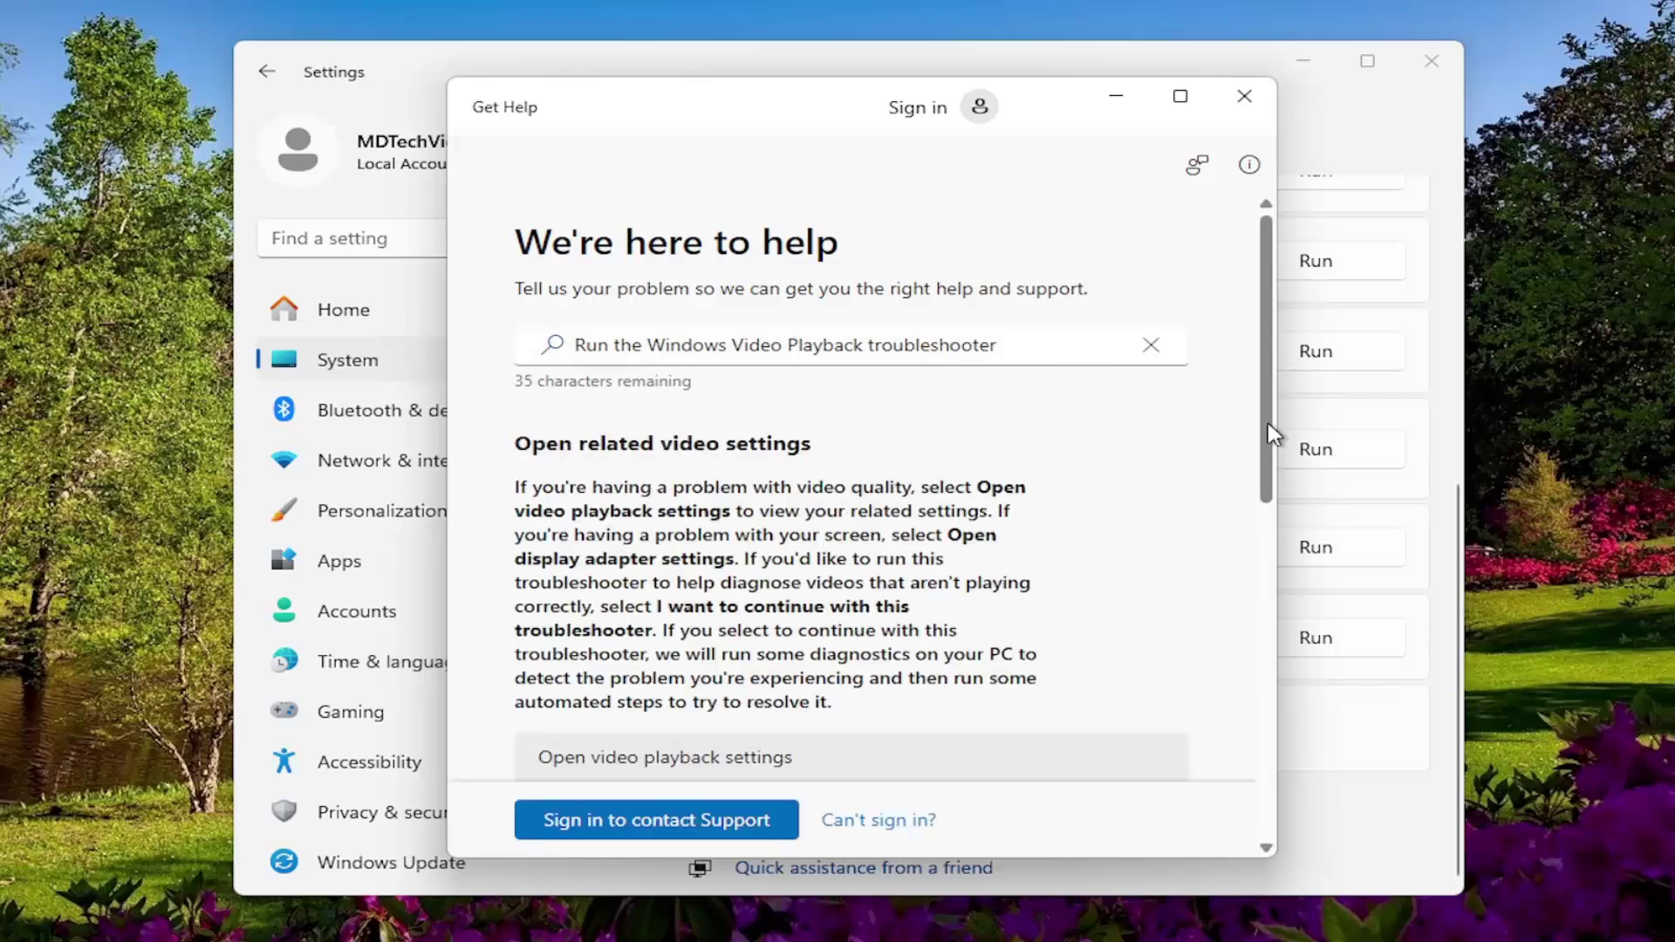
left_click_drag(1265, 288, 1301, 363)
Close the Video Playback help, run the Audio troubleshooter allowing automated diagnostics, then close it.
left_click(1245, 96)
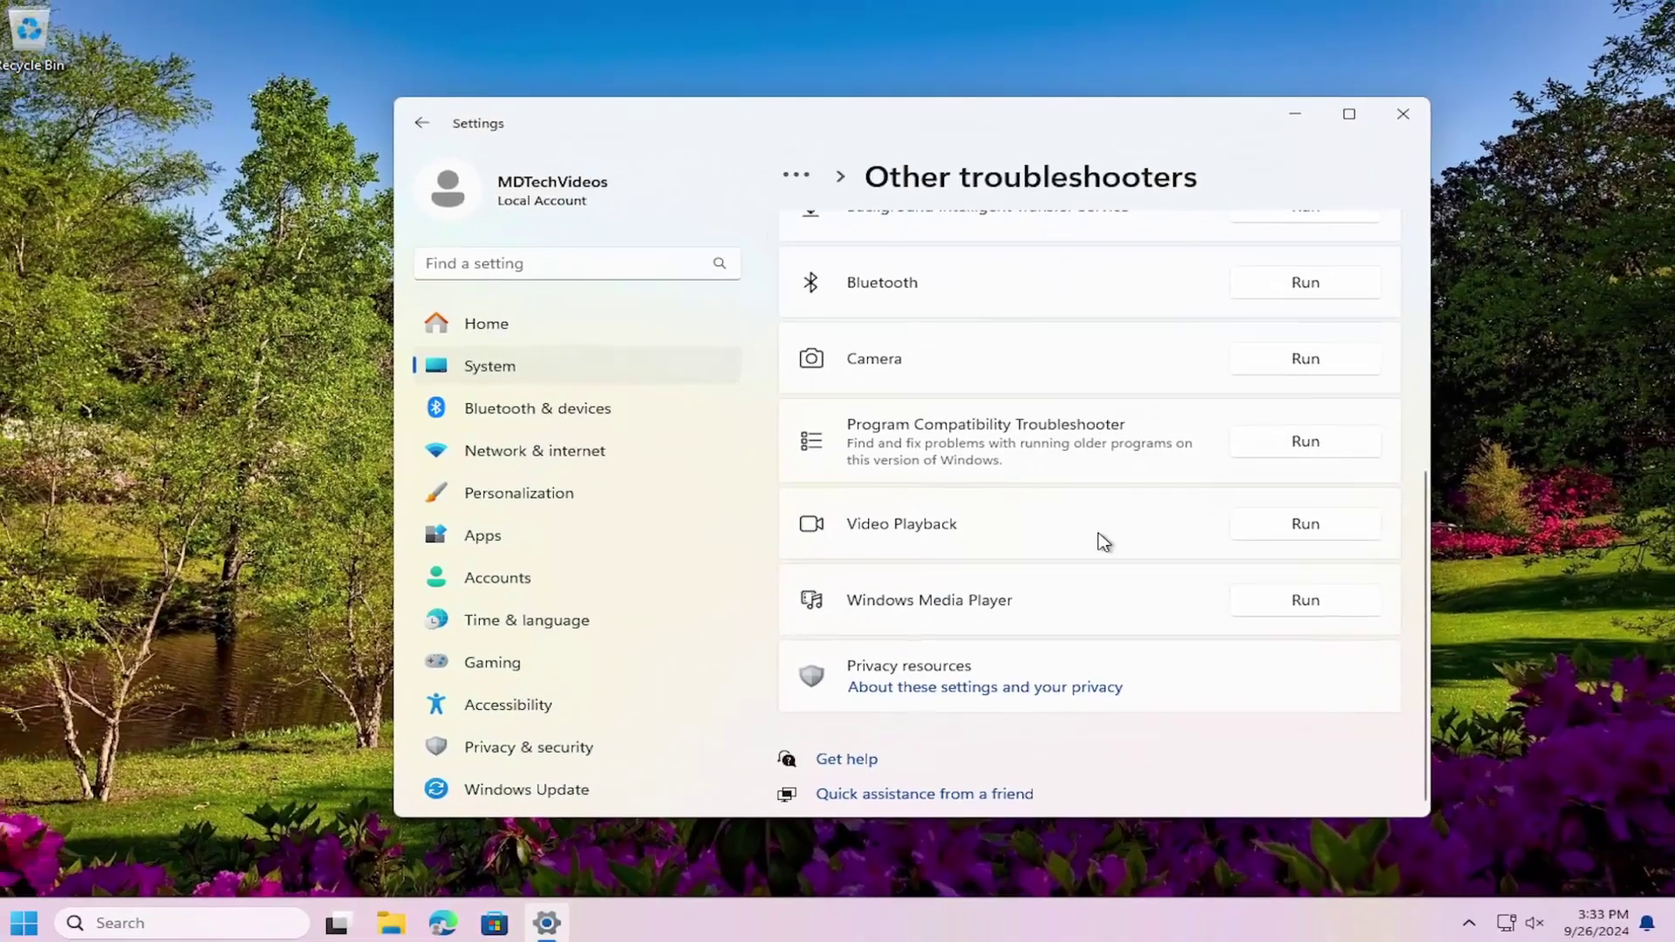
scroll(1105, 541, "up", 5)
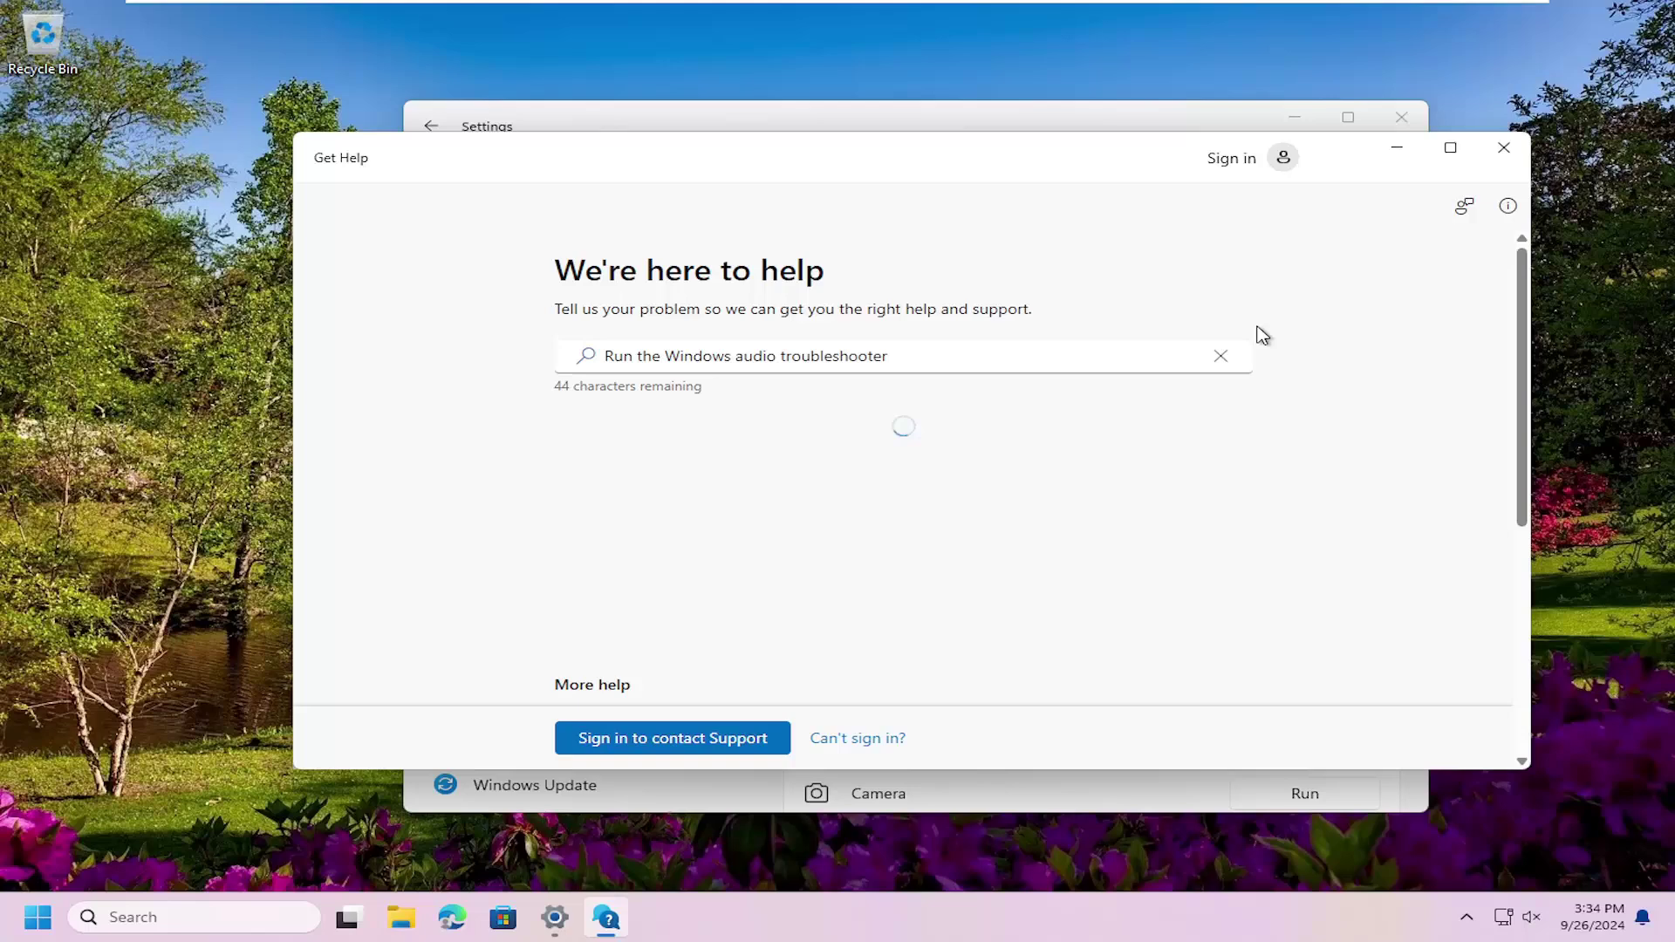
scroll(824, 528, "down", 4)
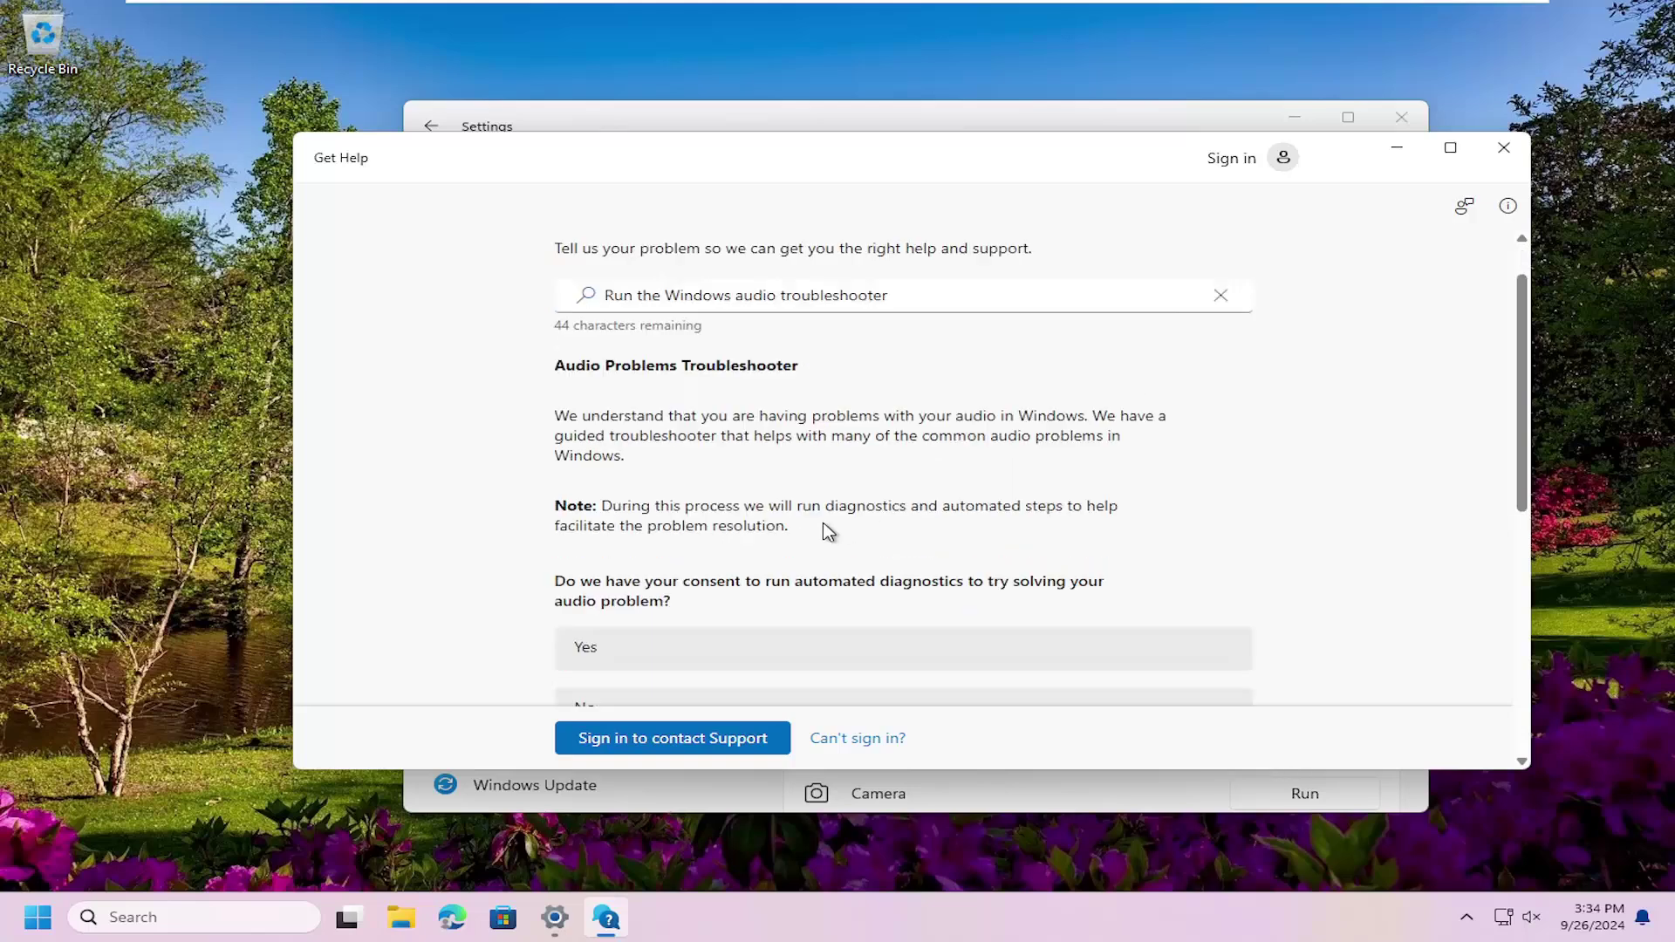
scroll(898, 326, "up", 5)
scroll(822, 516, "down", 2)
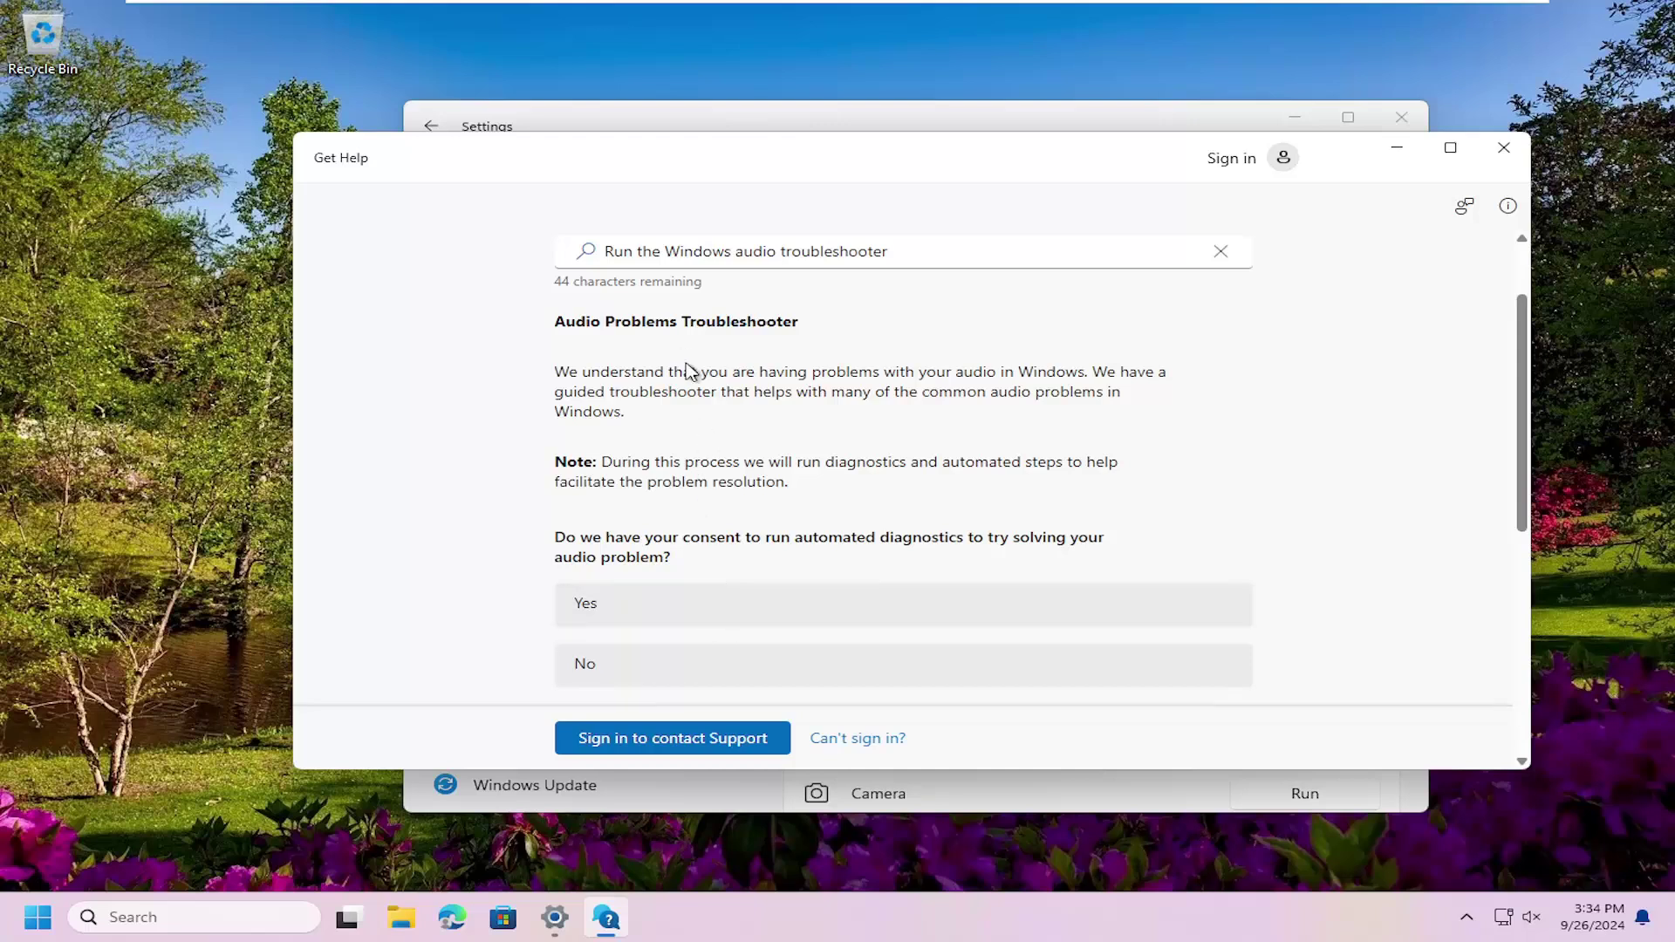
scroll(711, 583, "down", 3)
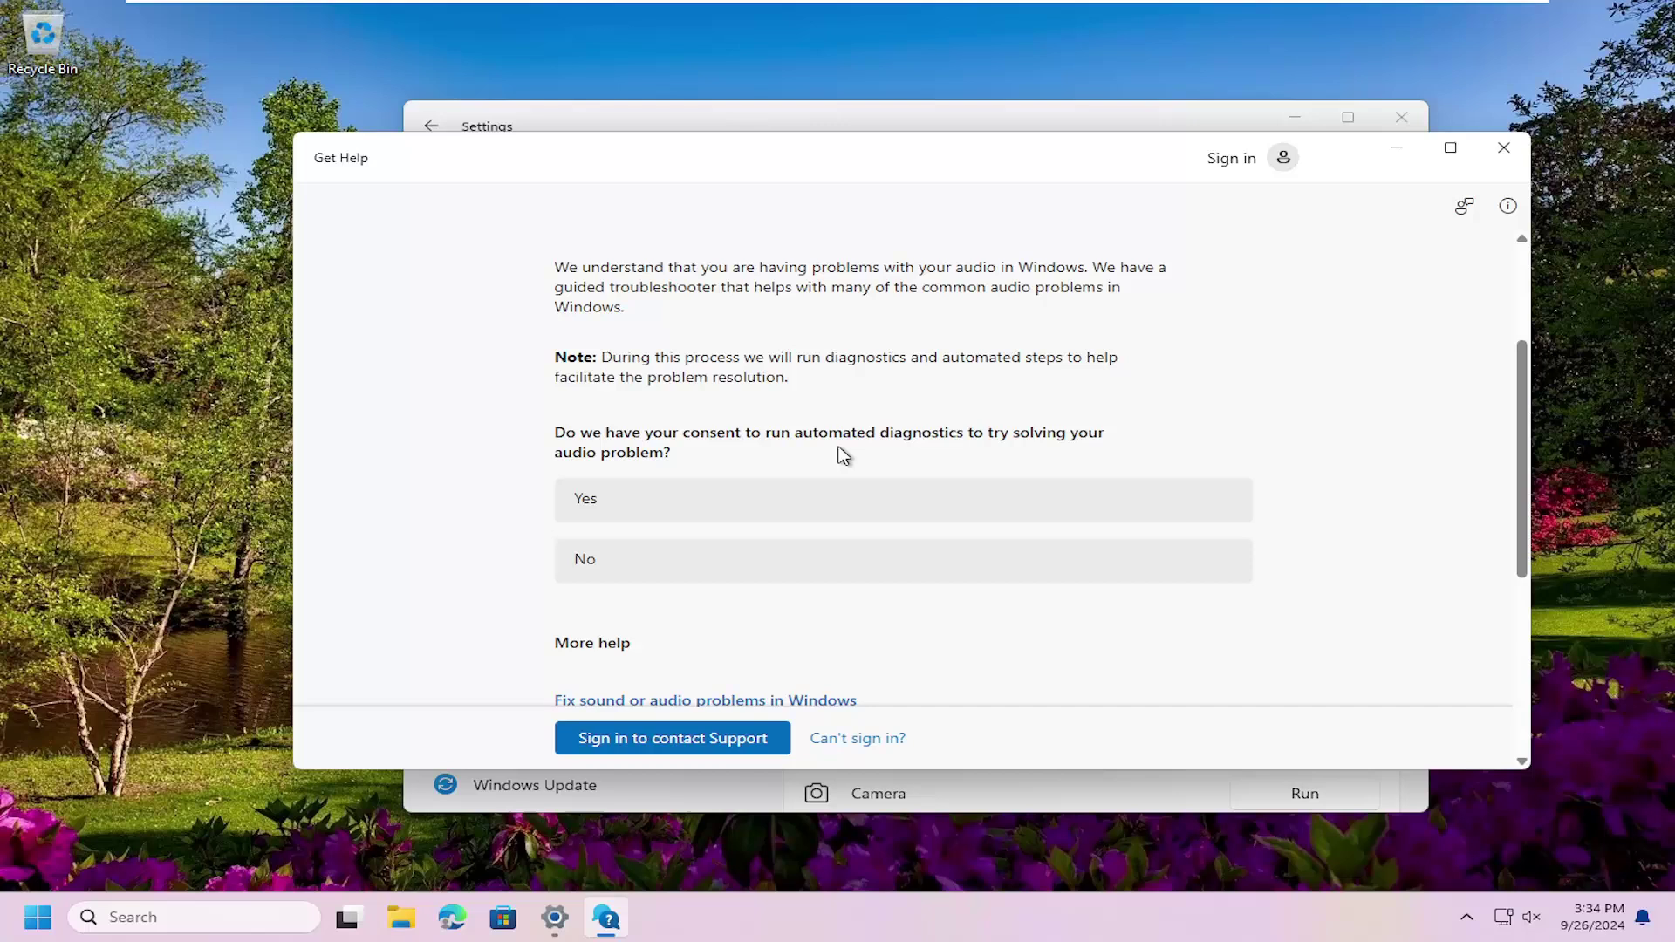
left_click(589, 513)
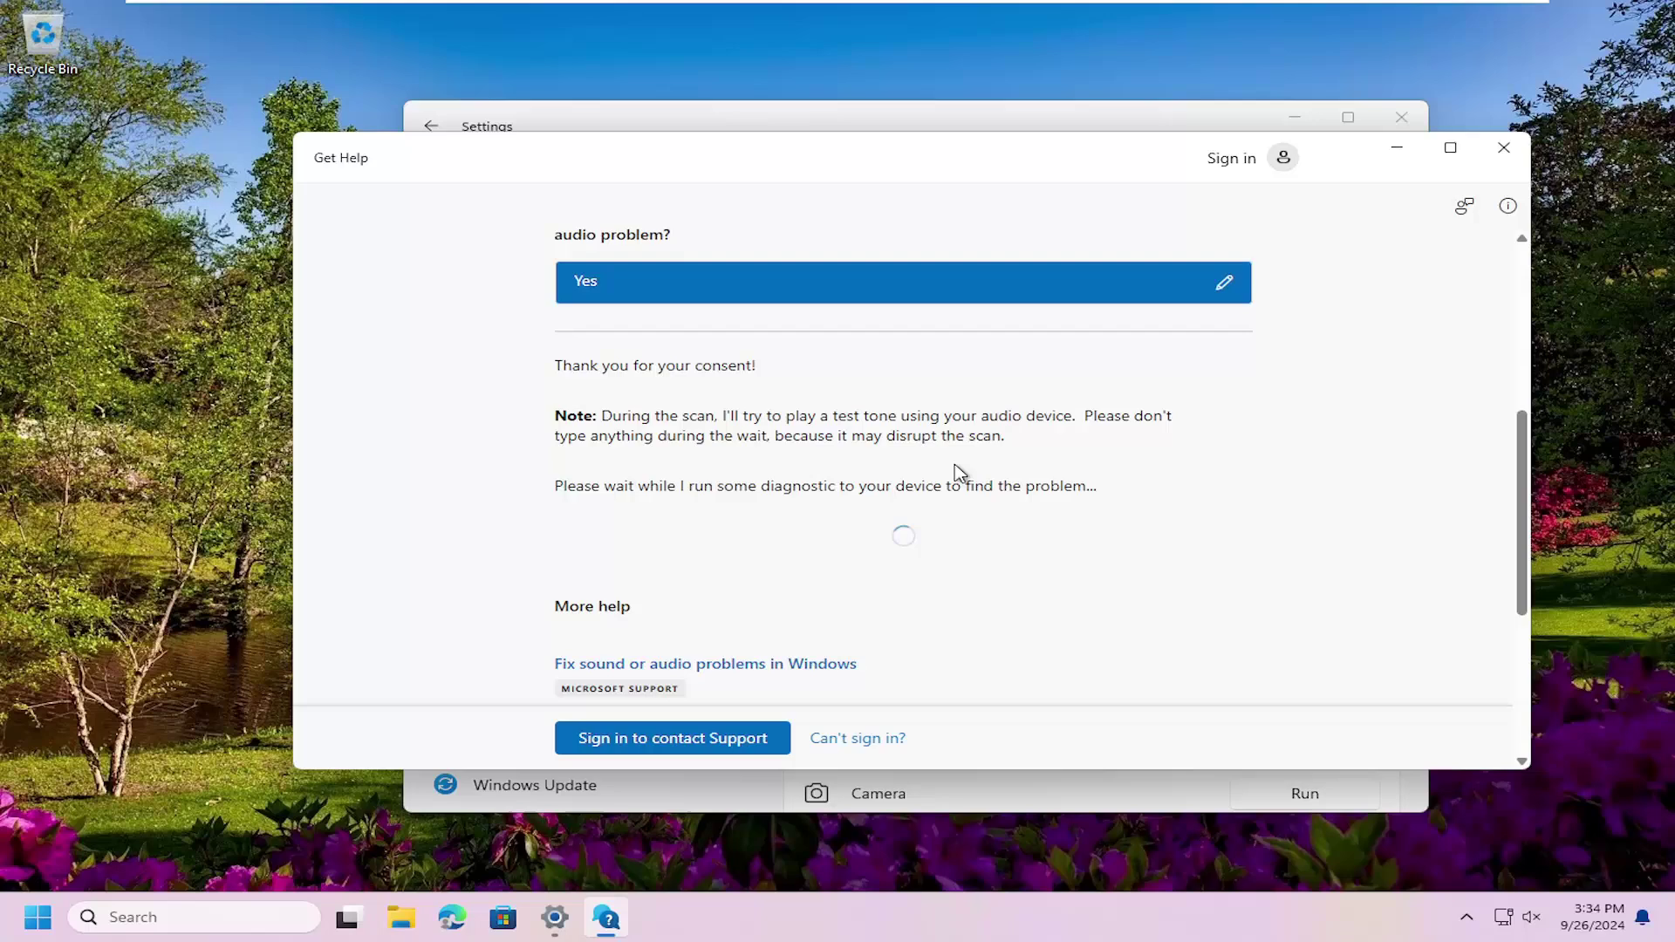
left_click(1503, 148)
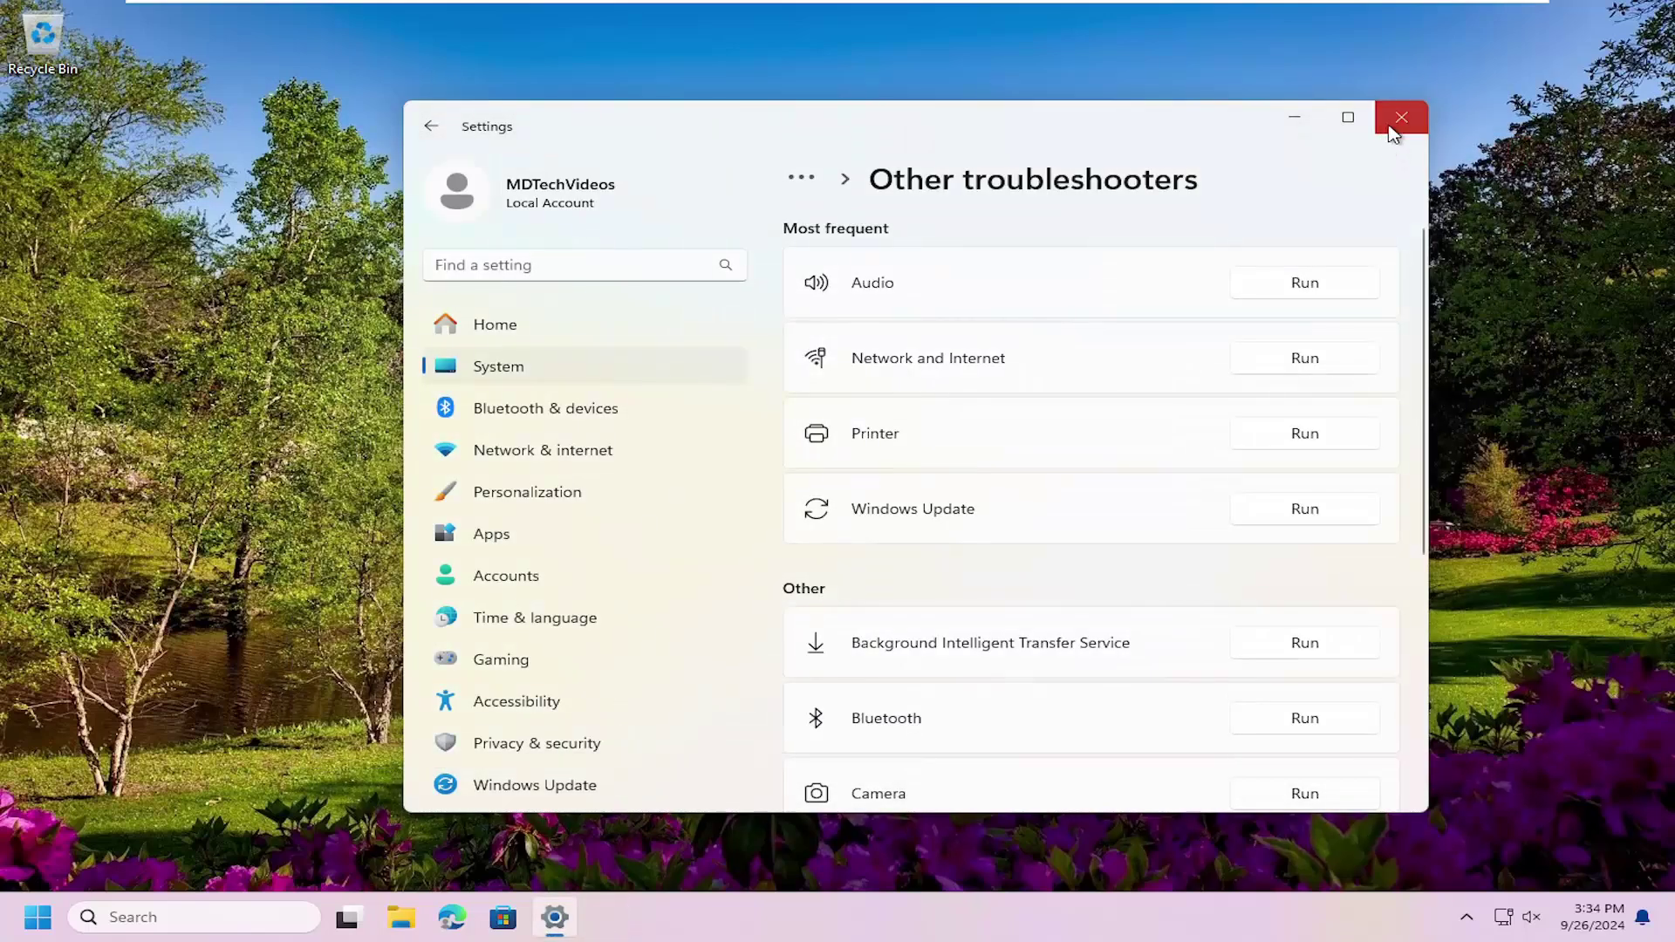
Close the Windows Settings window.
left_click(1398, 120)
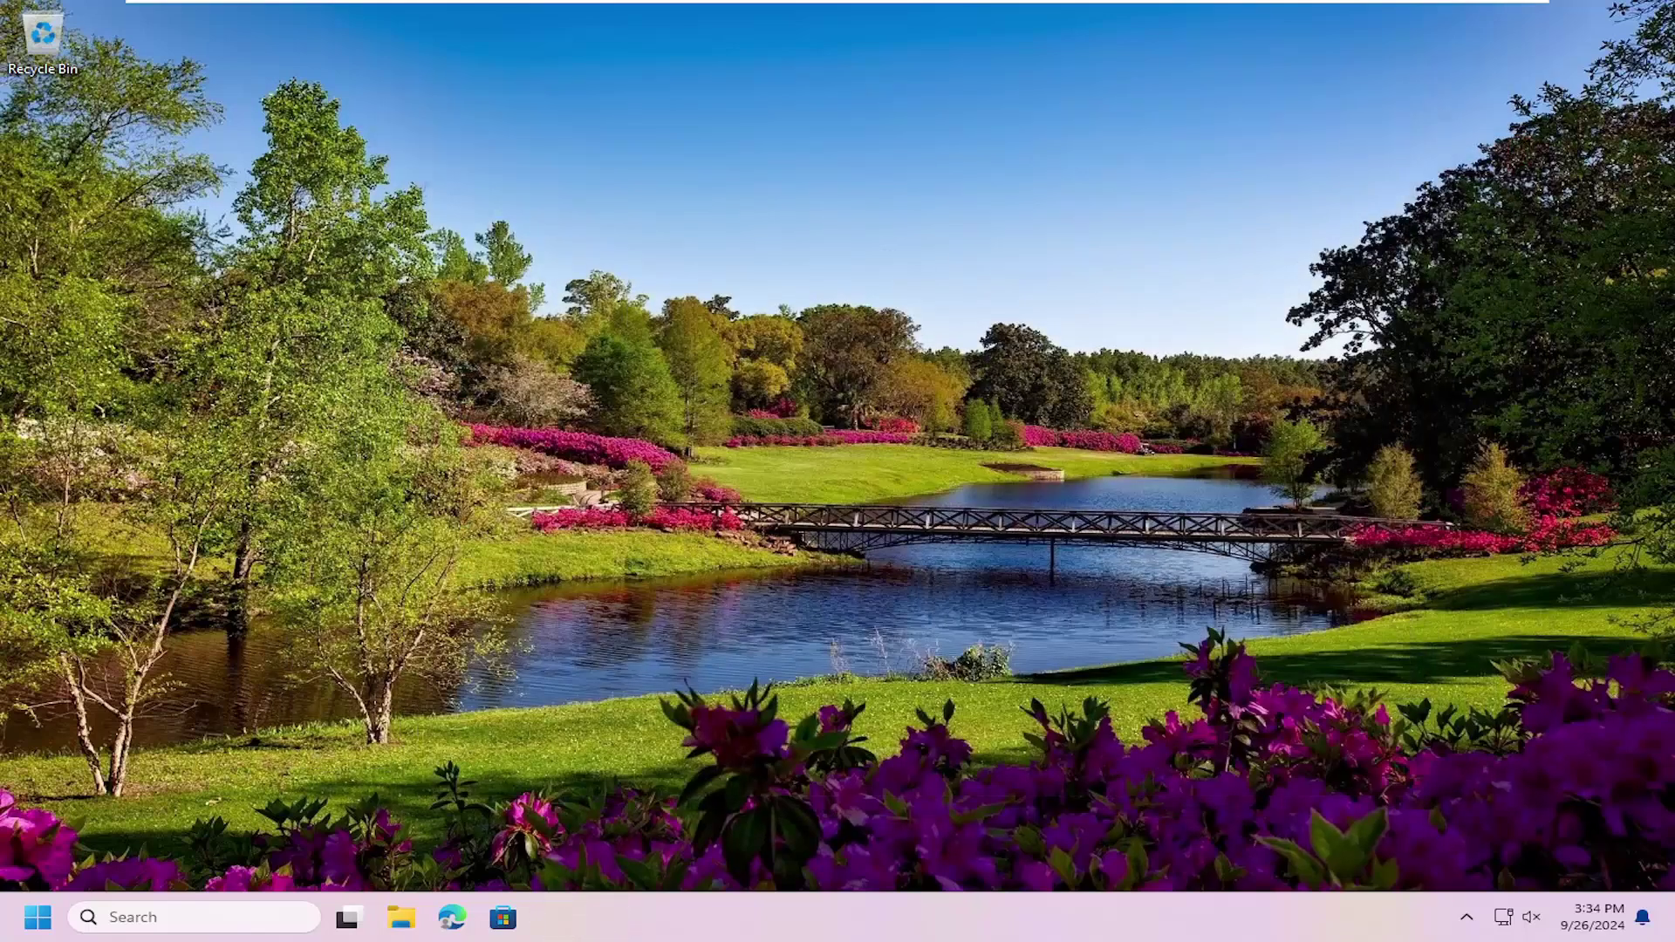